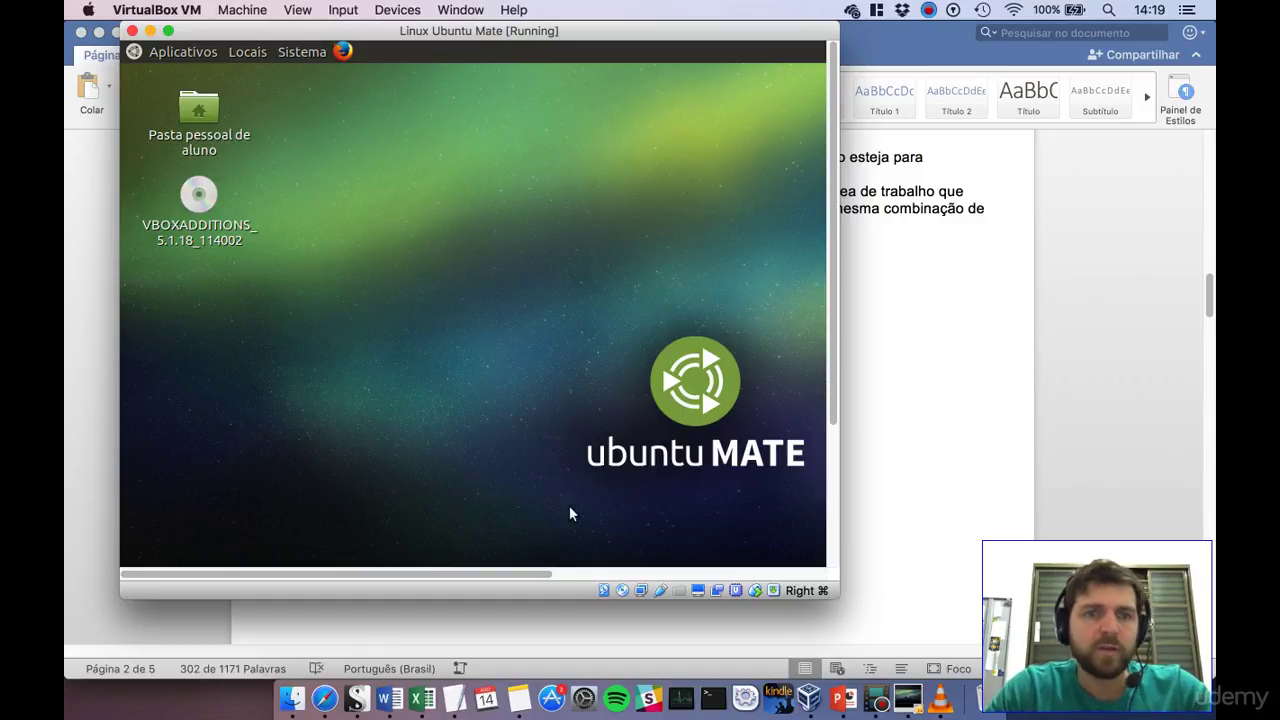
Switch the Linux Ubuntu Mate virtual machine to full screen.
left_click_drag(832, 276, 840, 465)
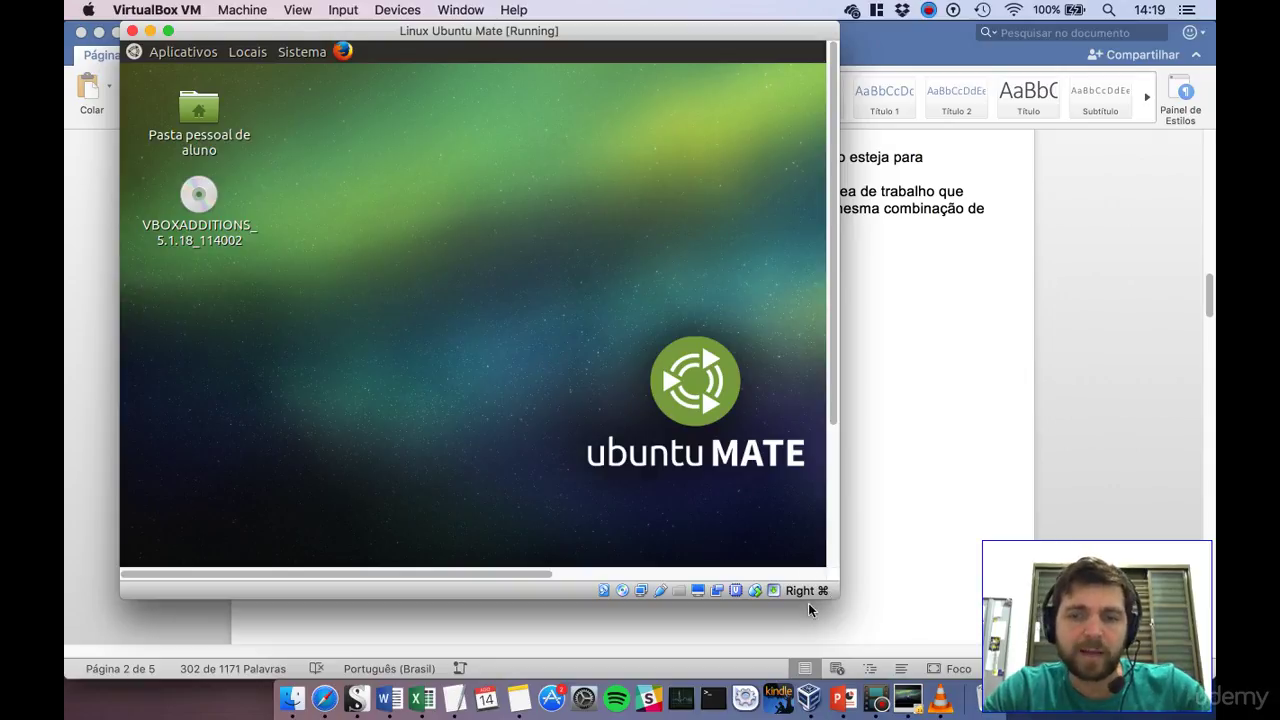
key("super+f")
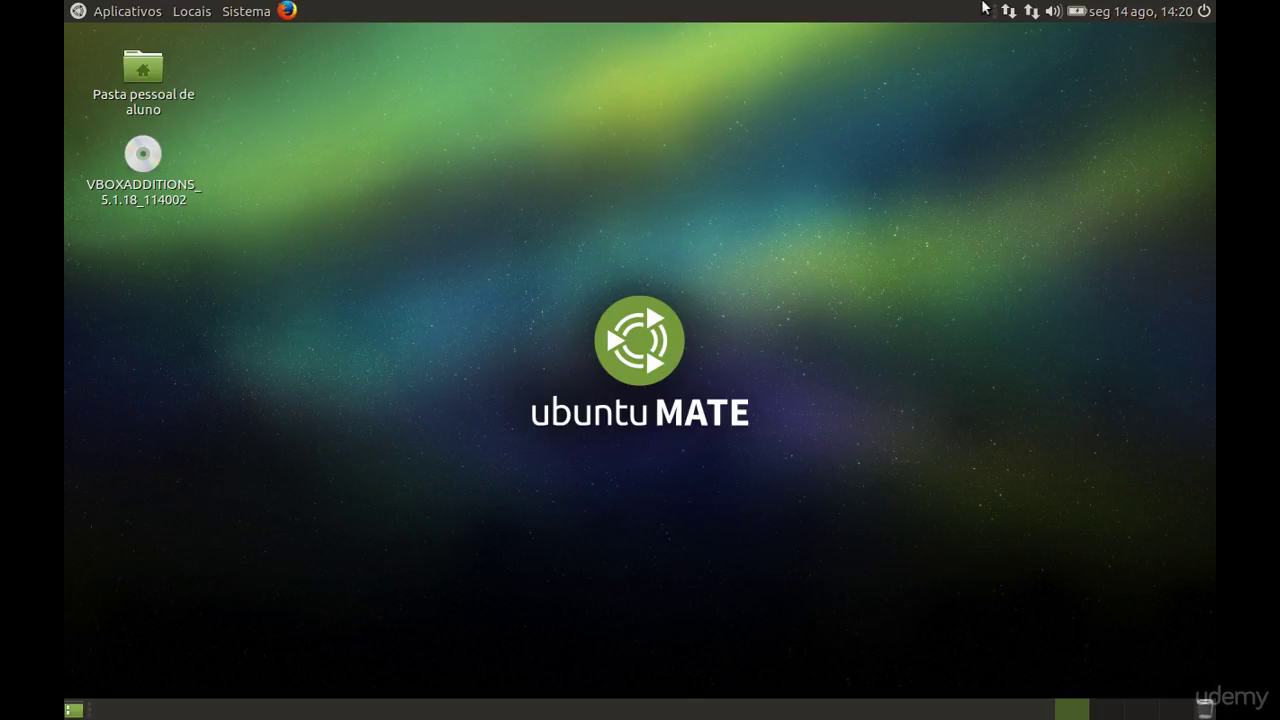
View the network connection options and the calendar behind the desktop clock, closing each one again.
left_click(1012, 14)
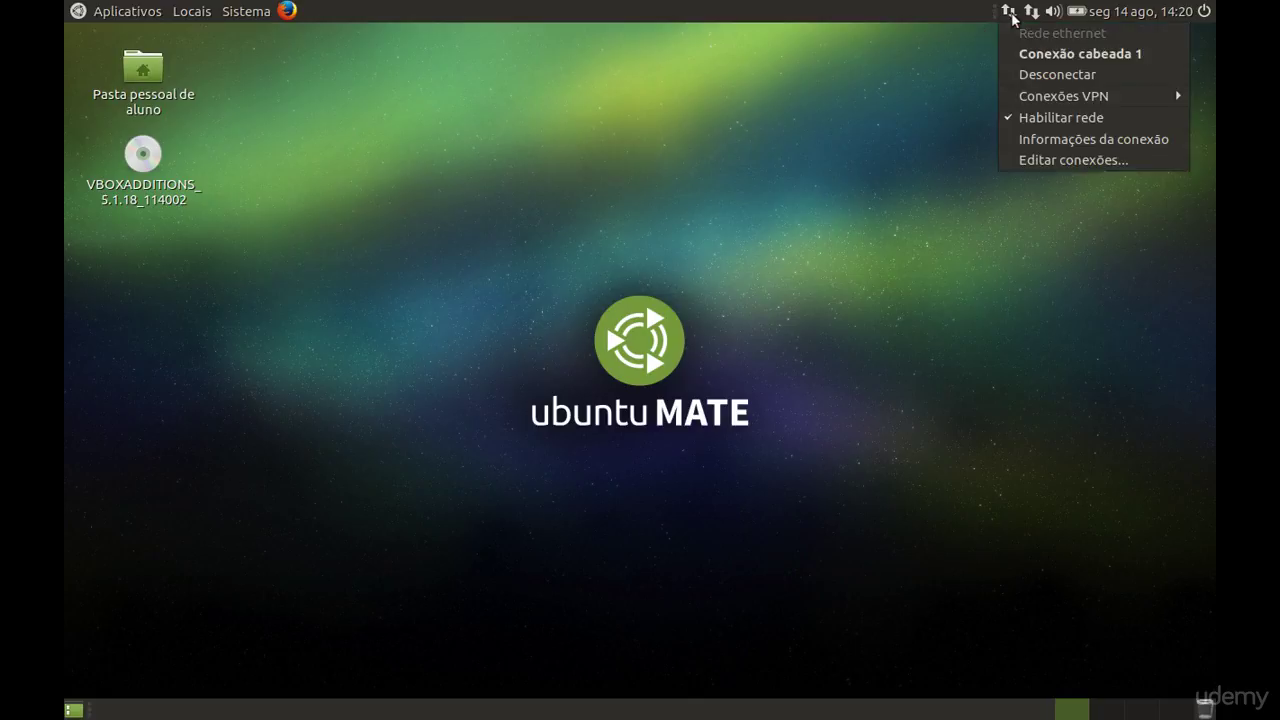
left_click(877, 70)
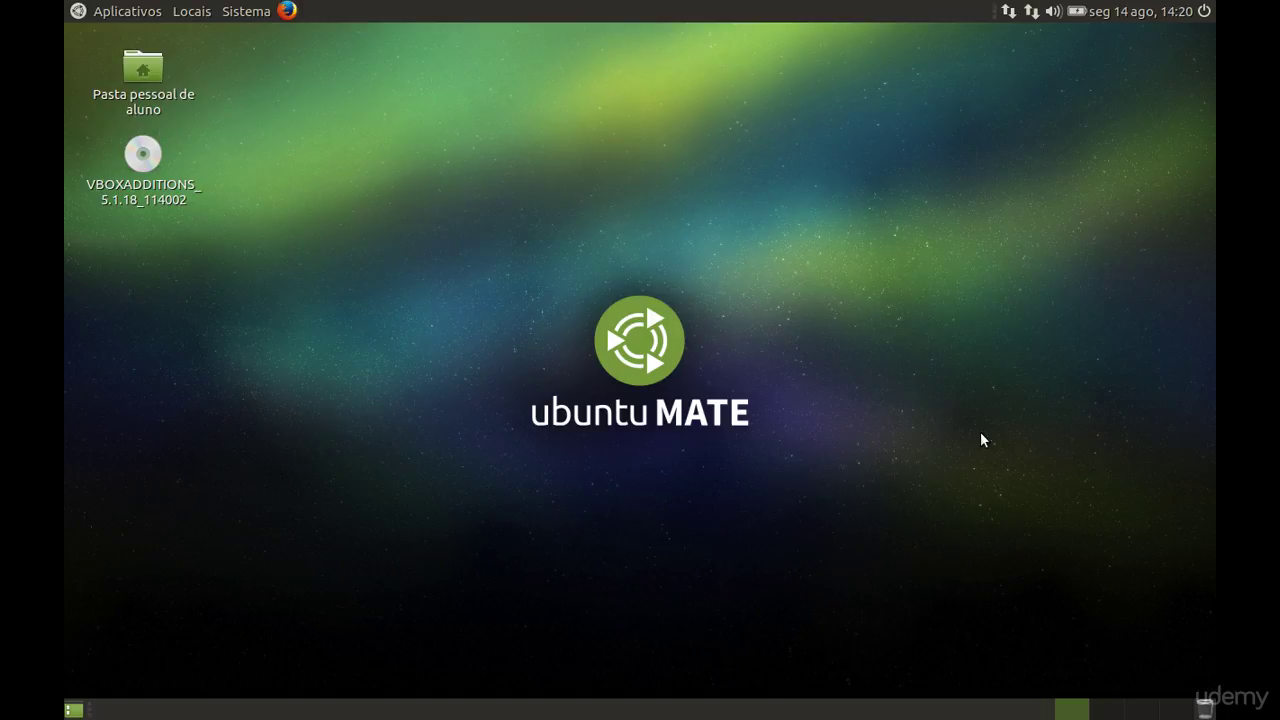
left_click(1182, 15)
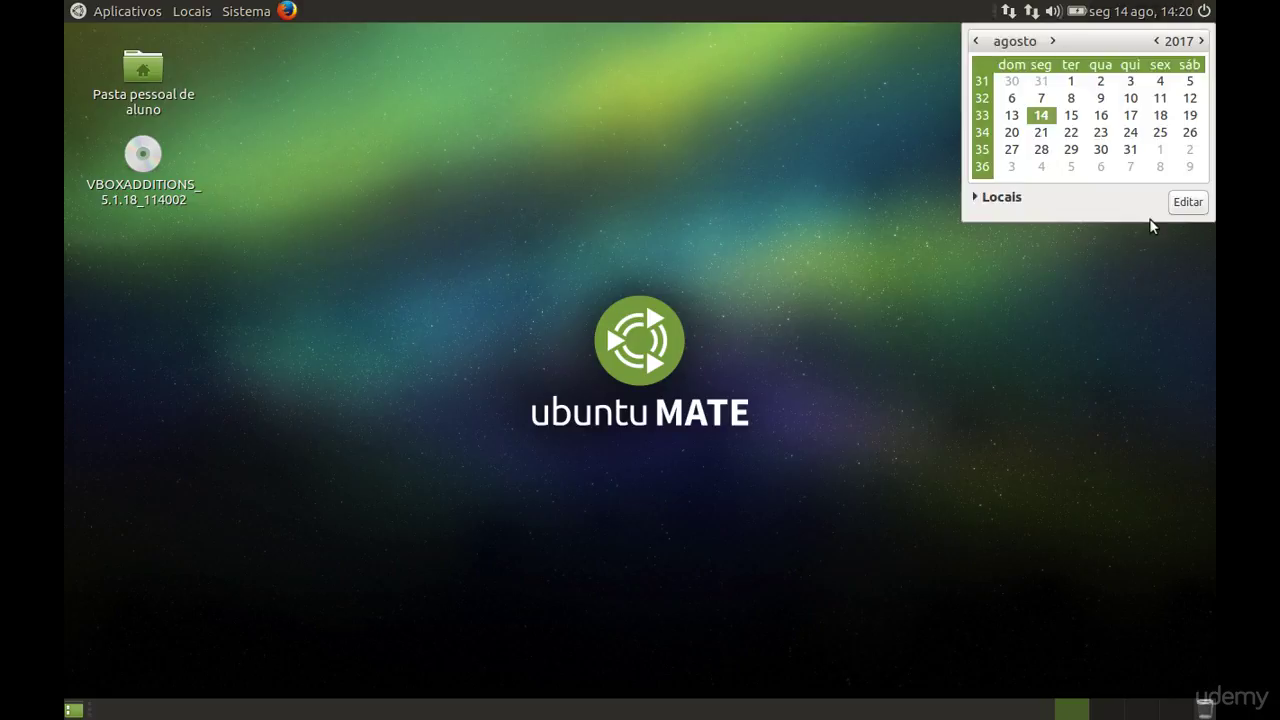
left_click(1147, 13)
left_click(1147, 15)
left_click(1133, 15)
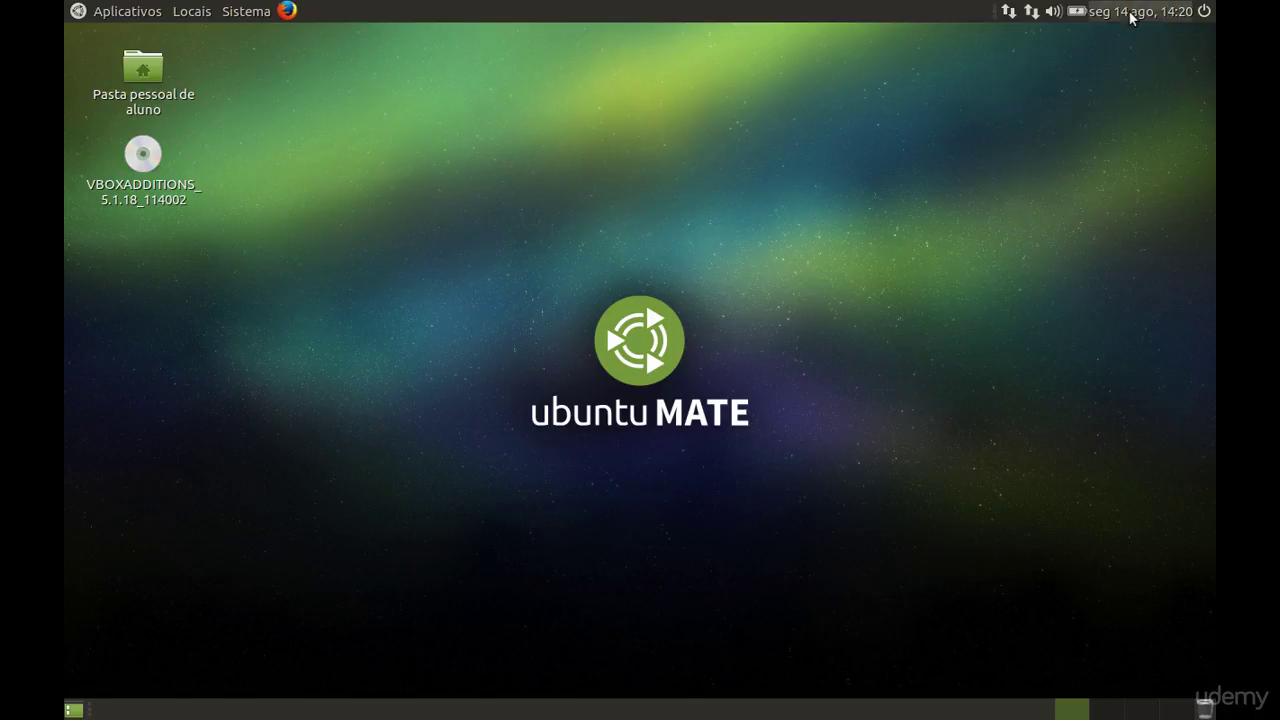
Look at the shutdown options without shutting down, and check the sound volume control.
left_click(1205, 12)
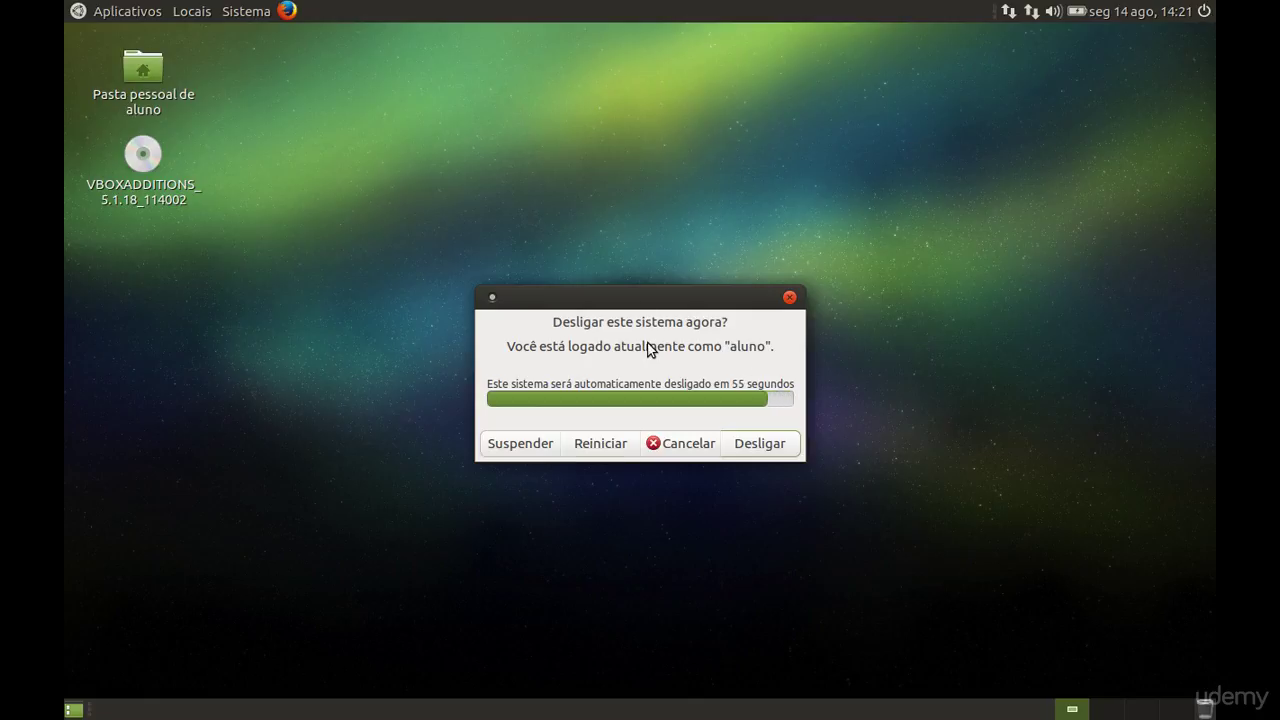
left_click(791, 299)
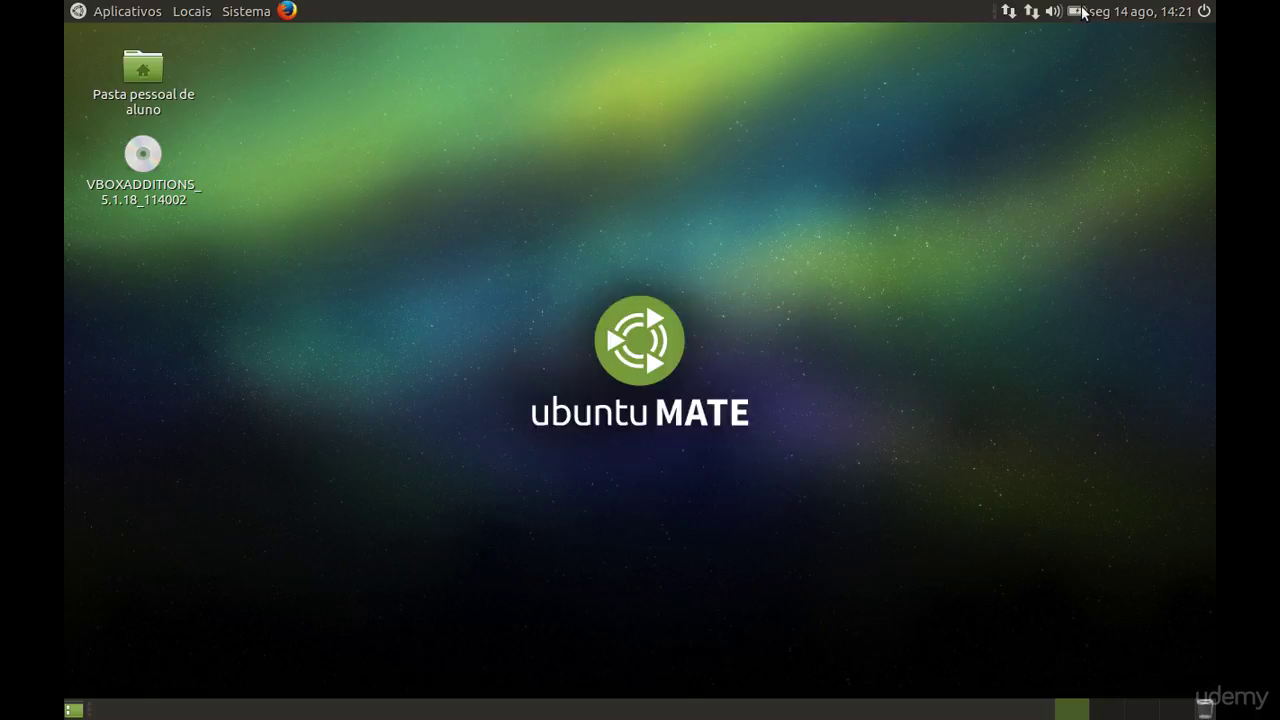
mouse_move(1077, 17)
left_click(1053, 12)
left_click(1060, 62)
left_click(1051, 16)
left_click_drag(1057, 36, 1056, 93)
left_click(961, 68)
Look over the desktop's Aplicativos, Locais and Sistema entries without launching anything.
left_click(78, 14)
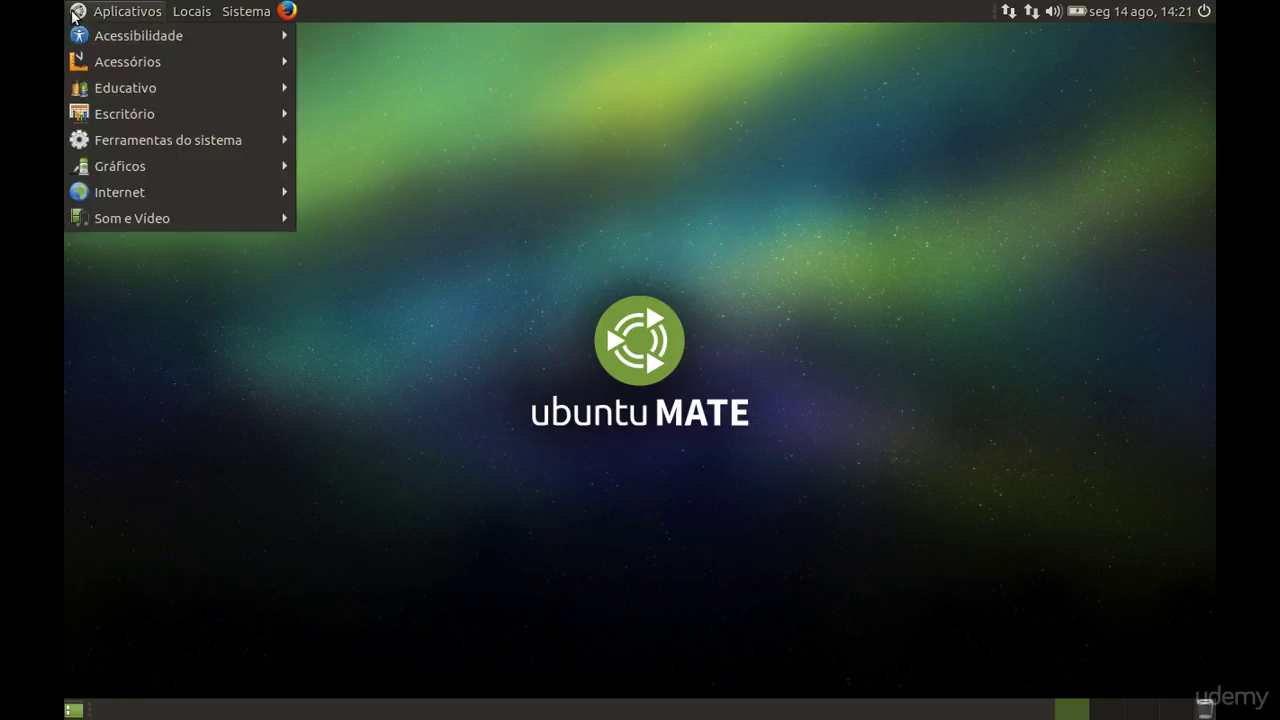
mouse_move(185, 14)
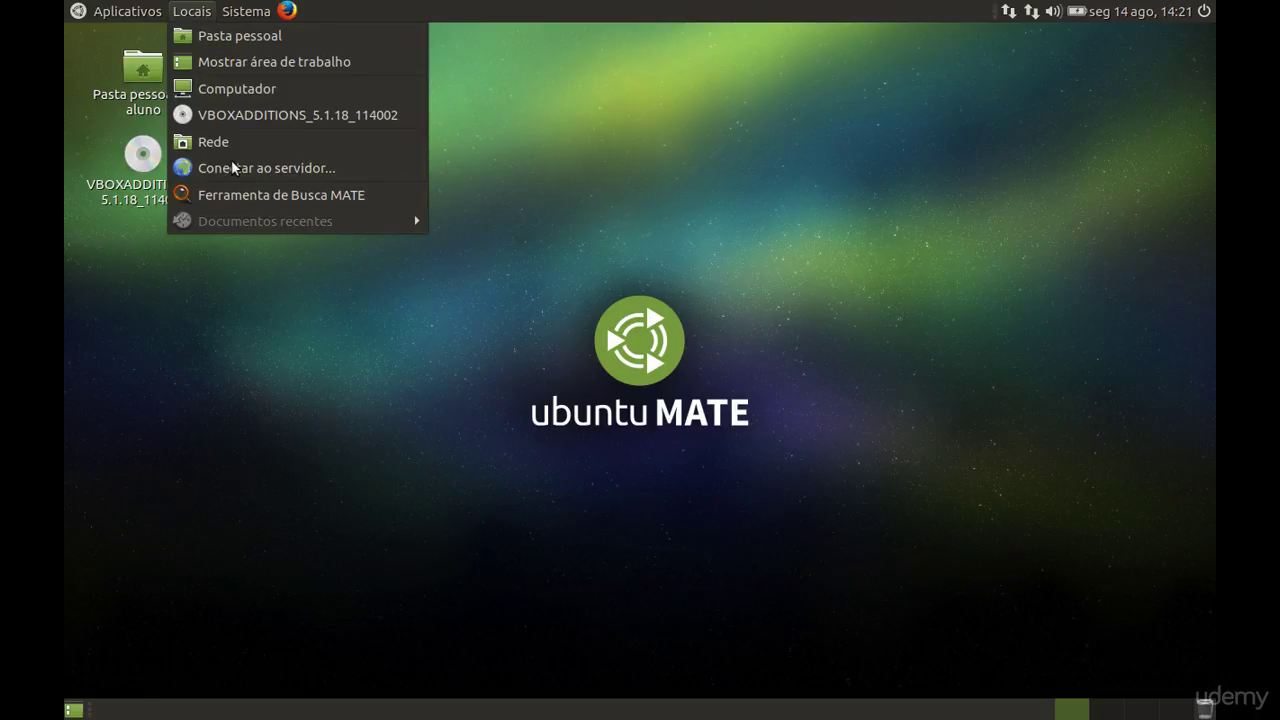
mouse_move(252, 8)
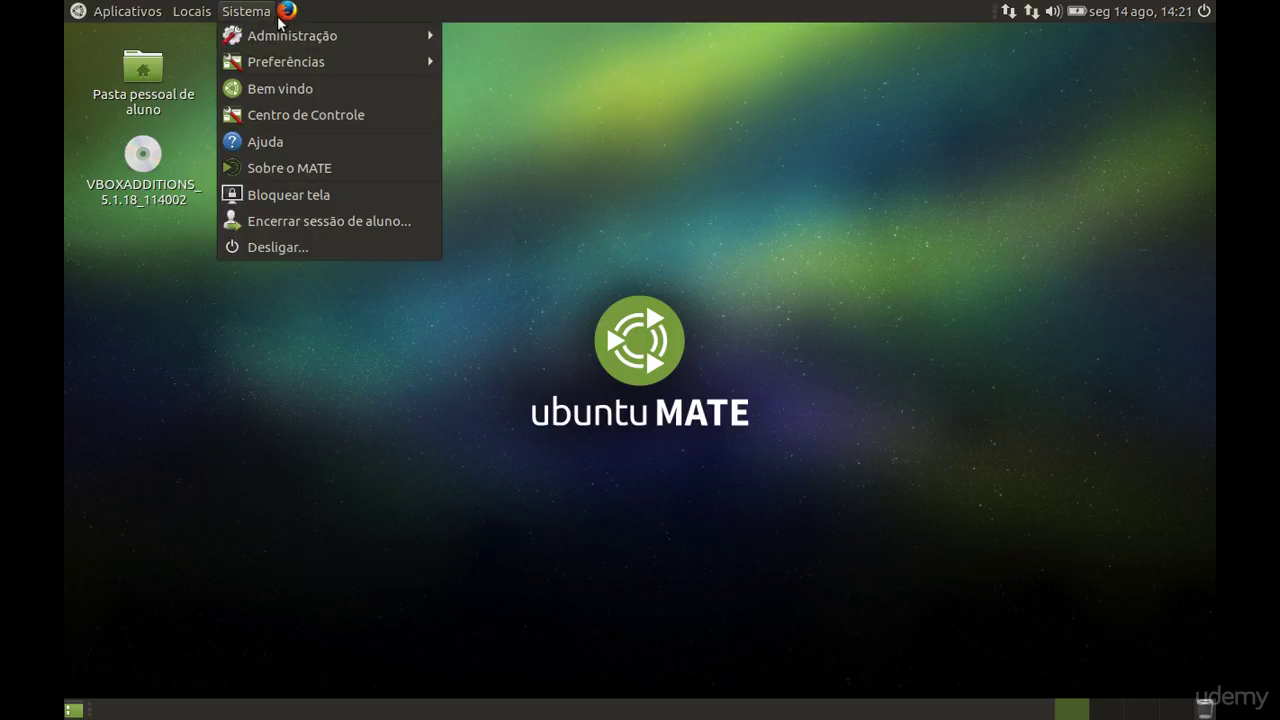
left_click(567, 410)
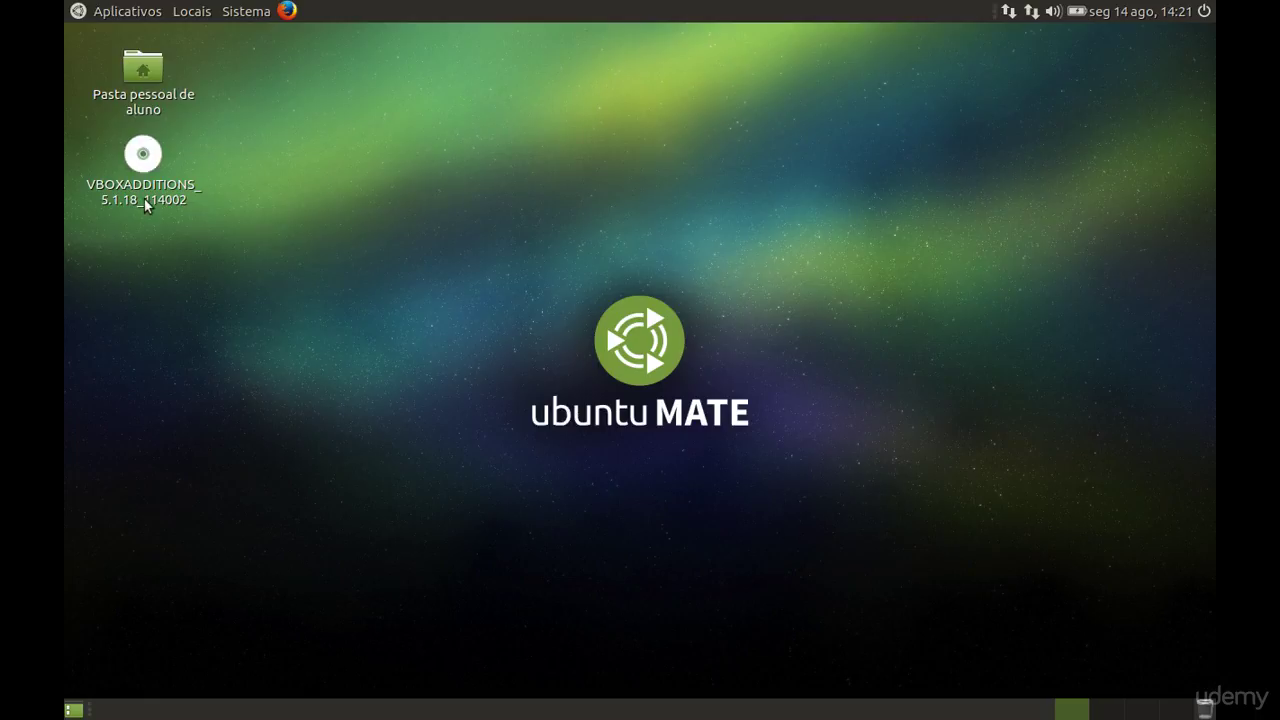
Move the VBOXADDITIONS_5.1.18_114002 disc icon above the desktop logo and eject the disc, dismissing the notification.
left_click_drag(146, 172, 637, 262)
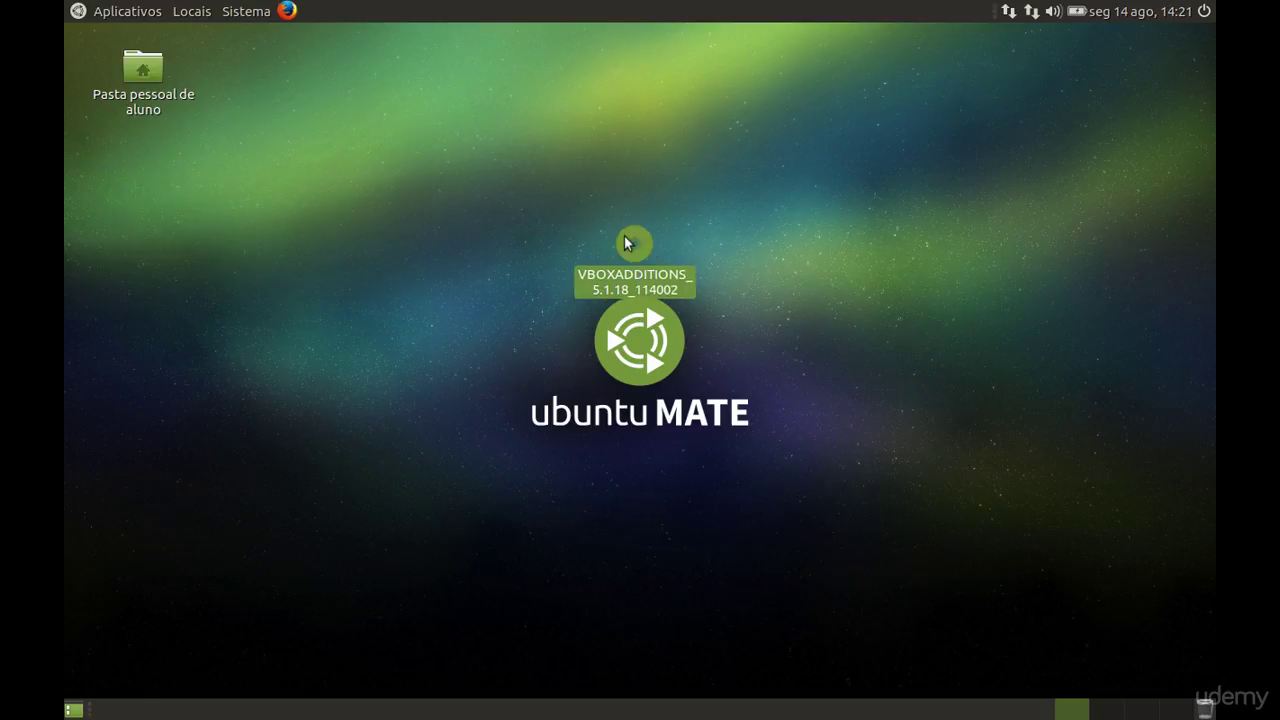
left_click(703, 302)
left_click(640, 245)
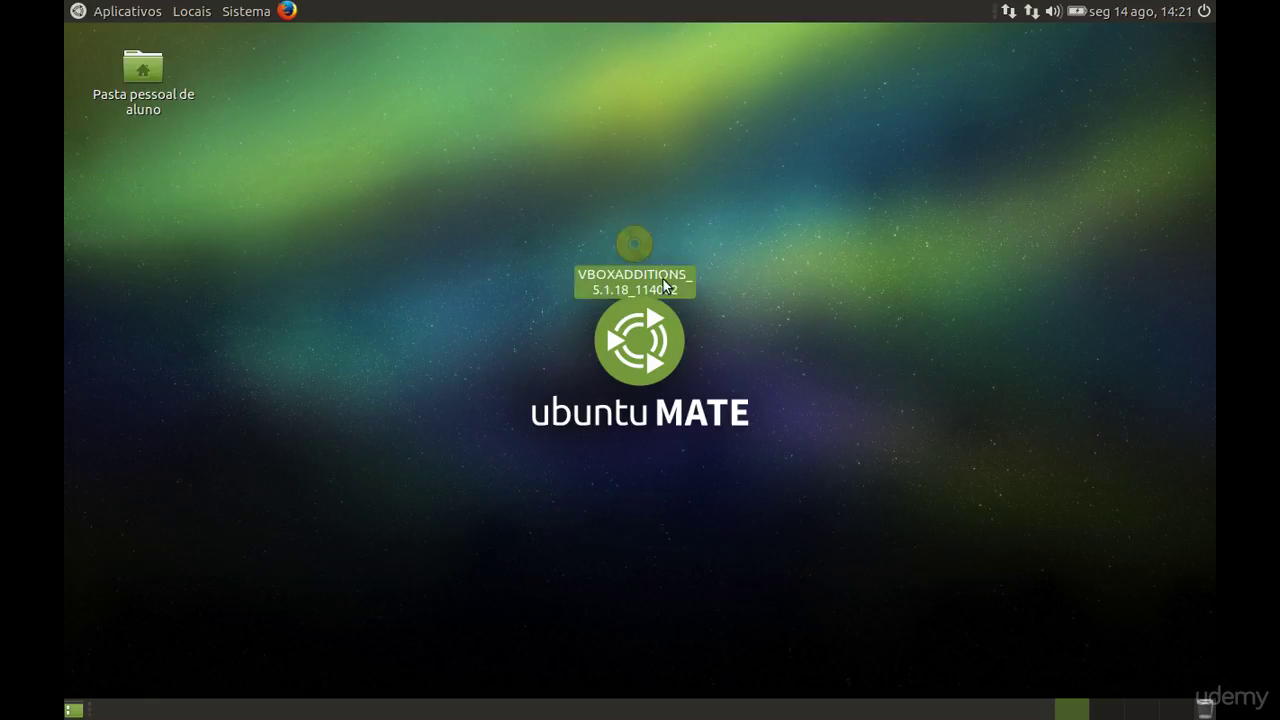
left_click(540, 208)
right_click(627, 242)
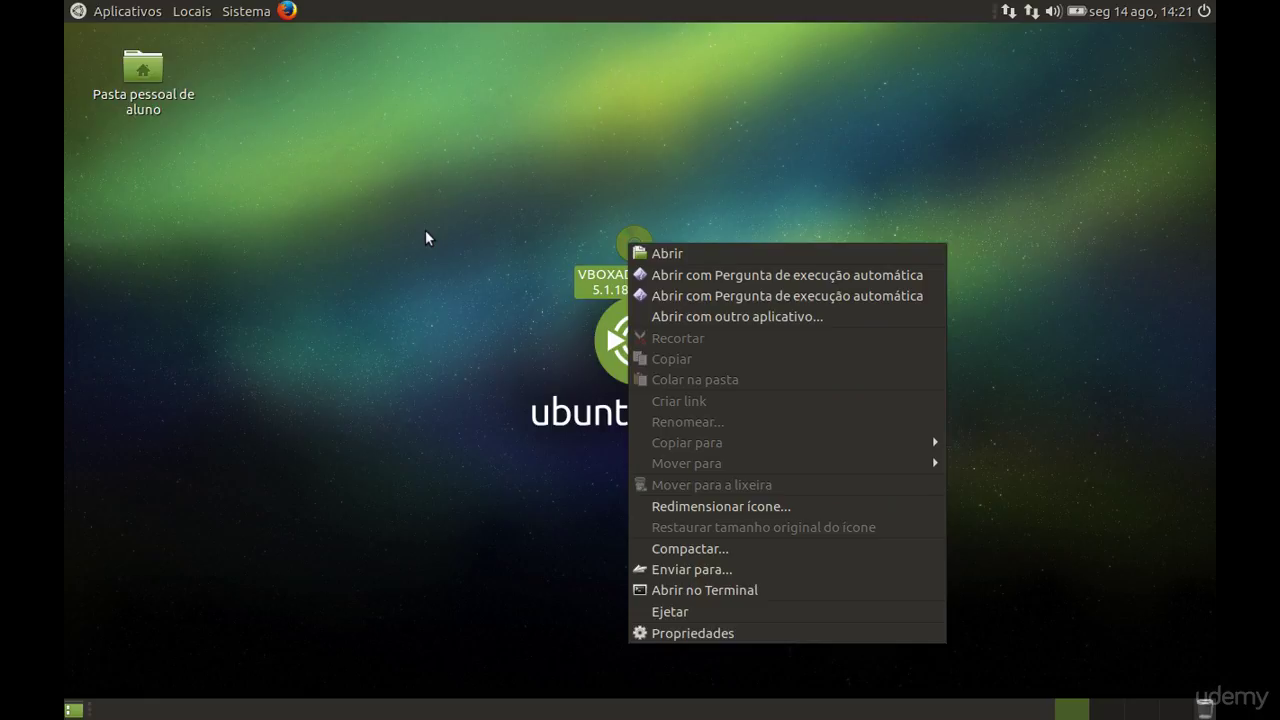
left_click(685, 613)
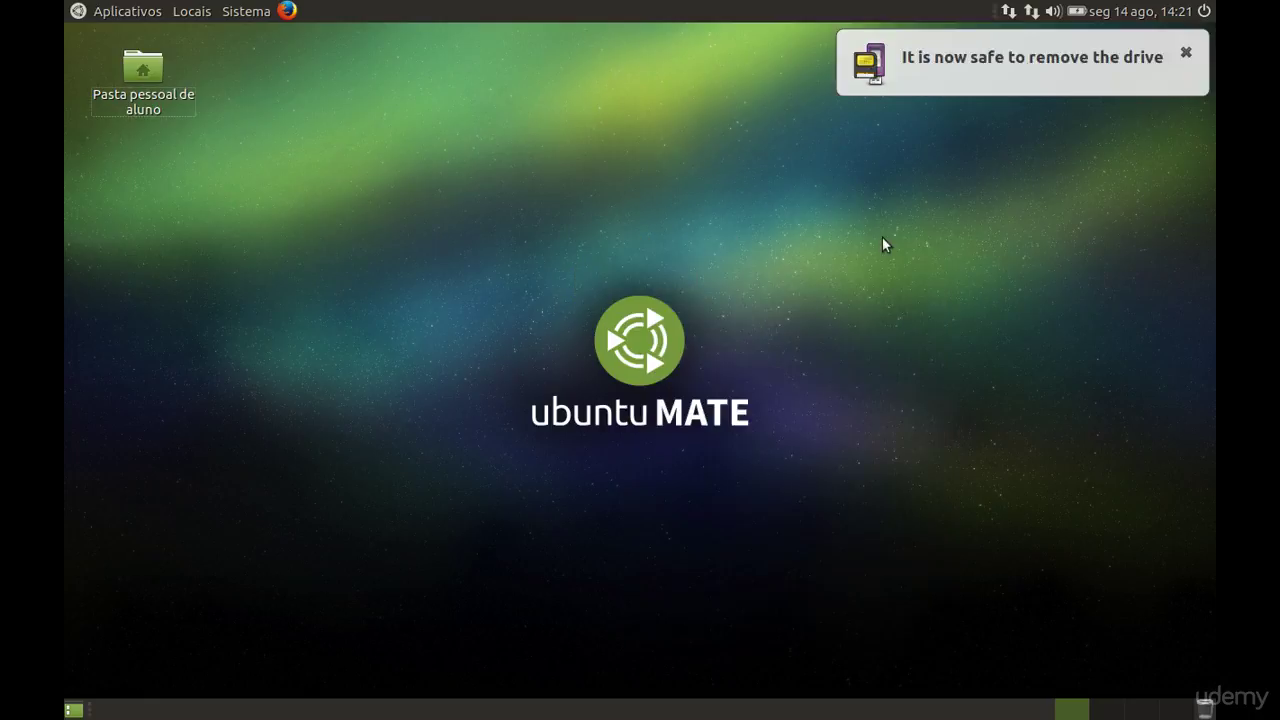
left_click(1187, 53)
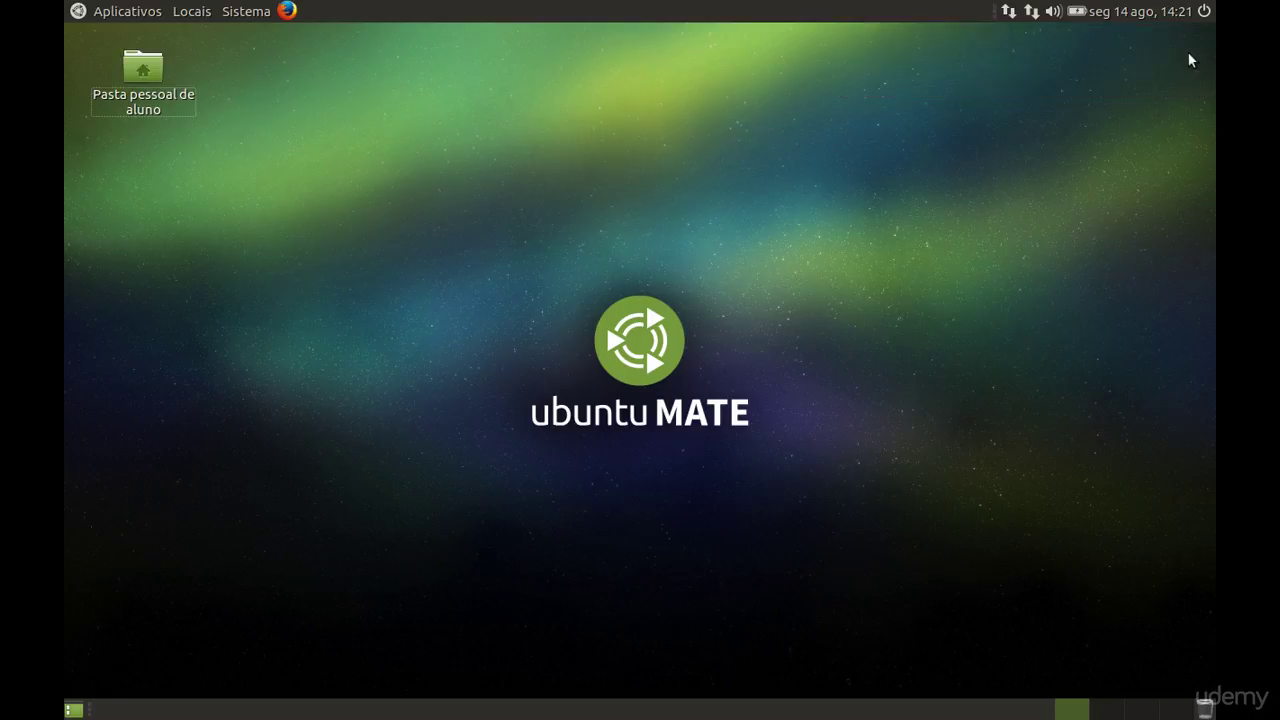
Open the personal home folder from the desktop.
left_click(120, 118)
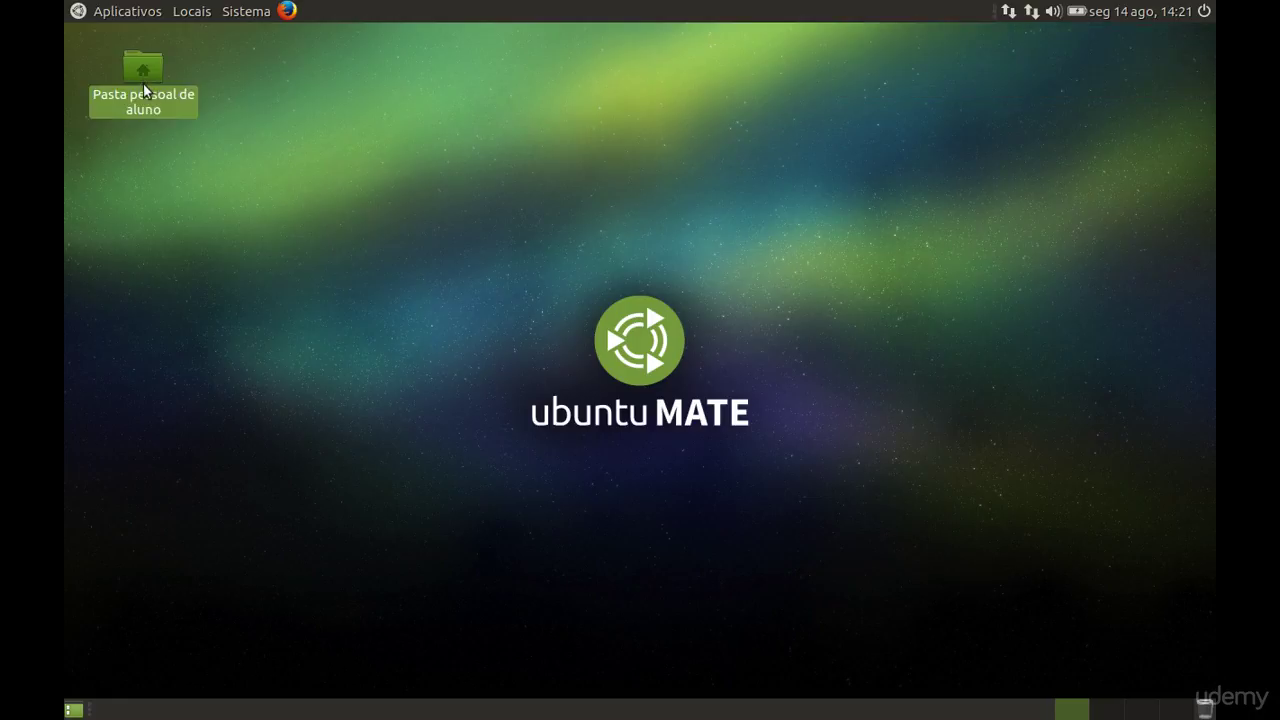
left_click_drag(494, 274, 1006, 497)
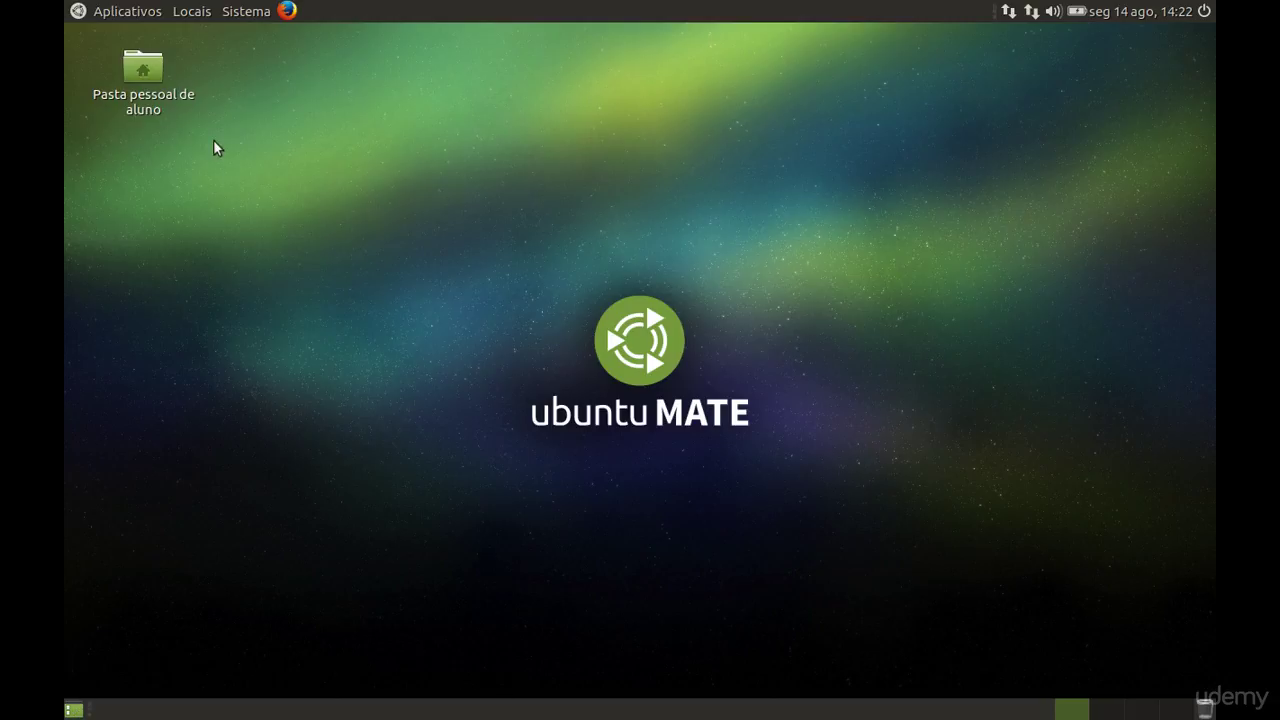
left_click(154, 76)
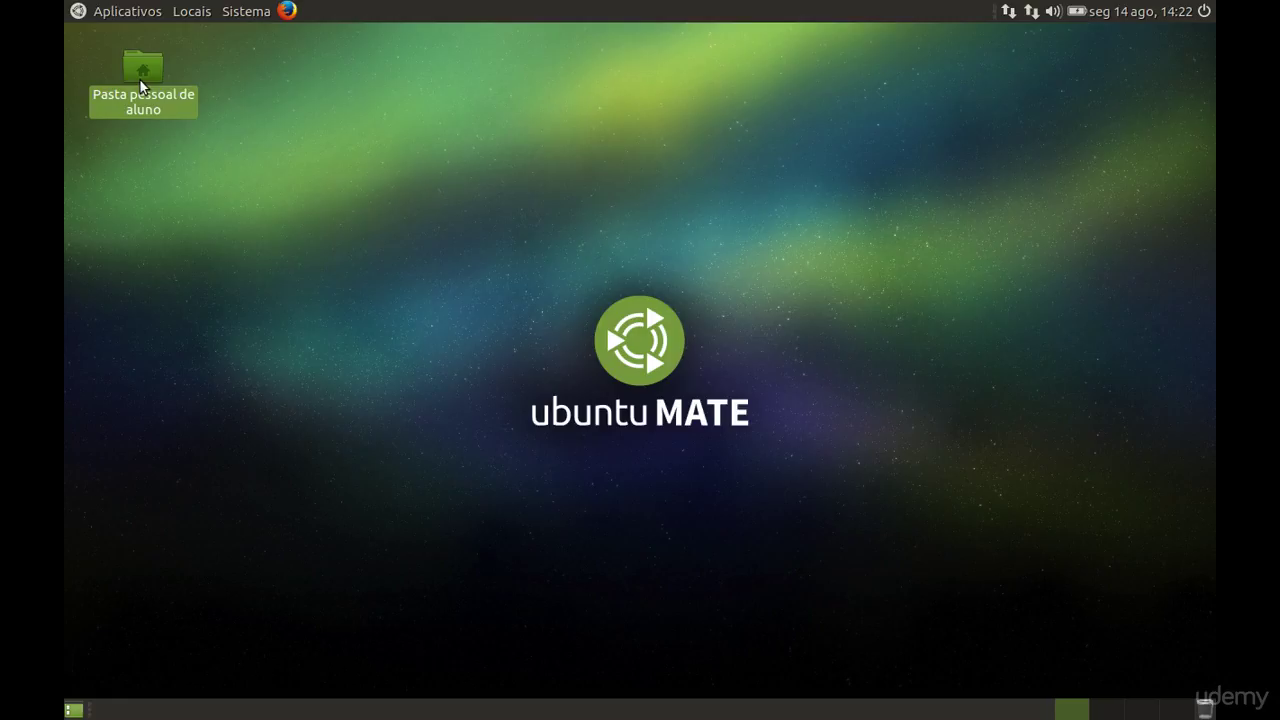
double_click(140, 80)
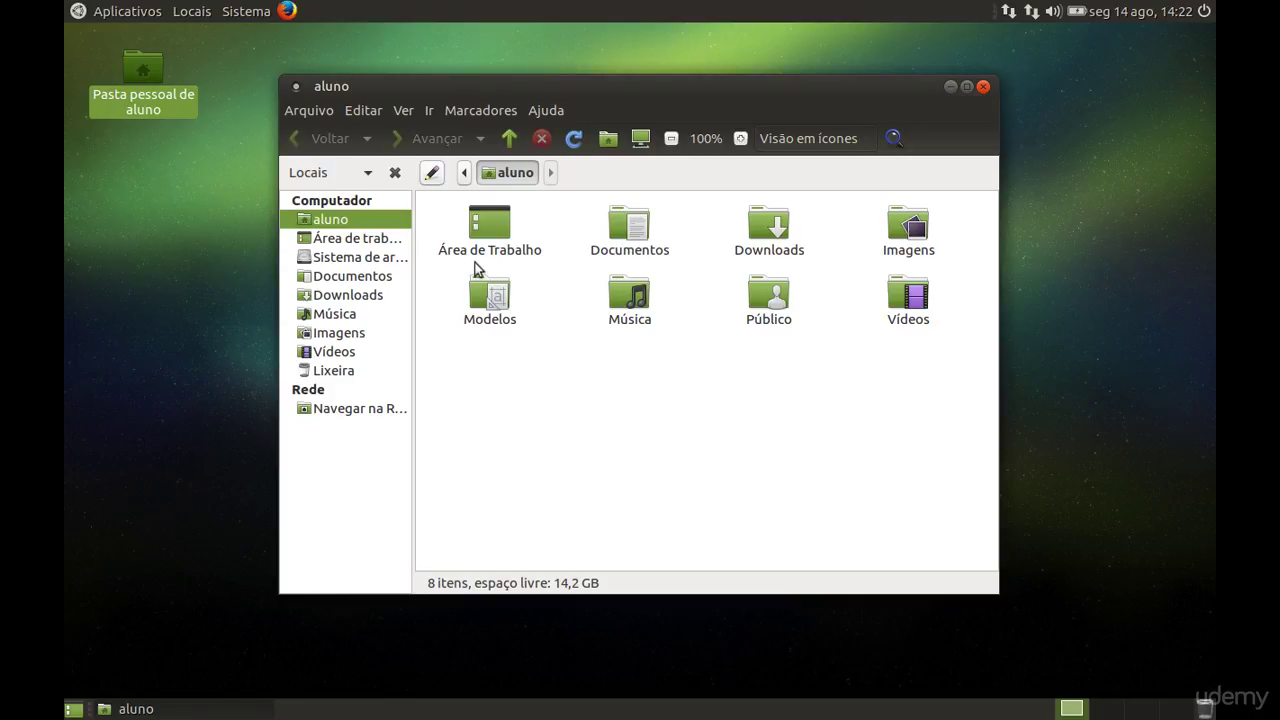
Examine the home folder's default subfolders, including Área de Trabalho, Documentos, Downloads, Público and Vídeos.
left_click(506, 240)
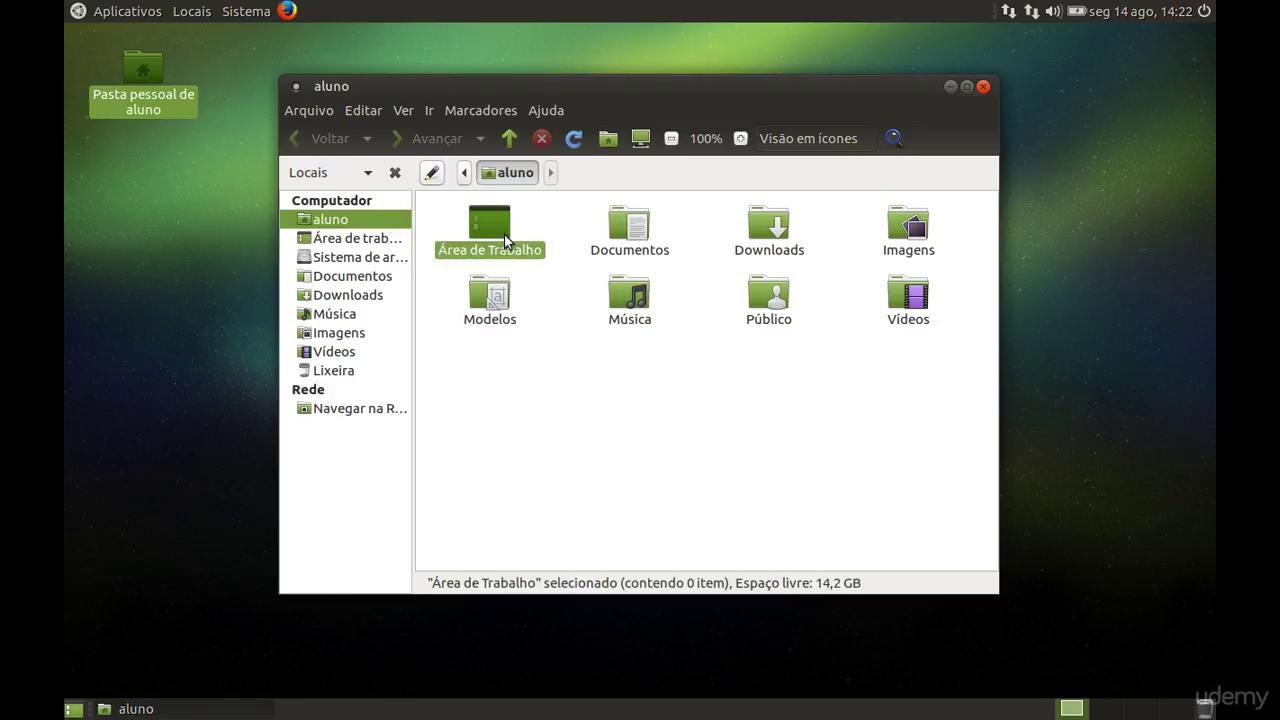
left_click(515, 293)
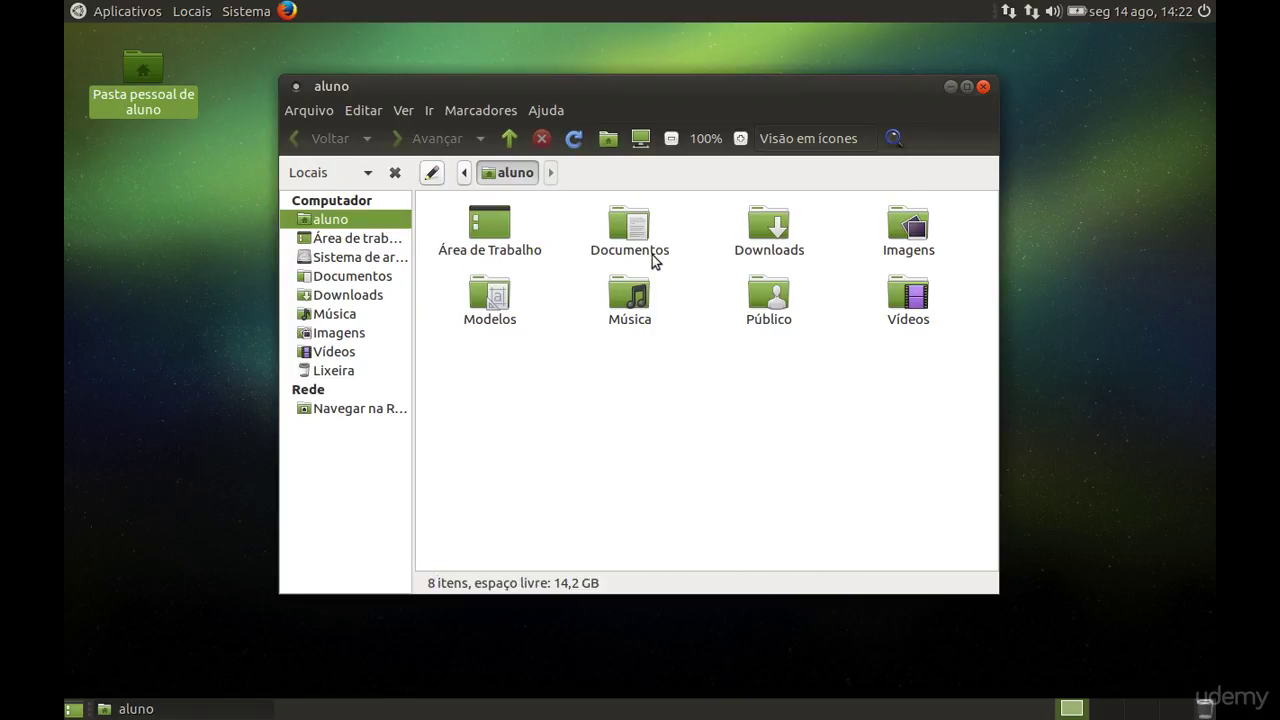
left_click(653, 256)
left_click(752, 250)
left_click(768, 302)
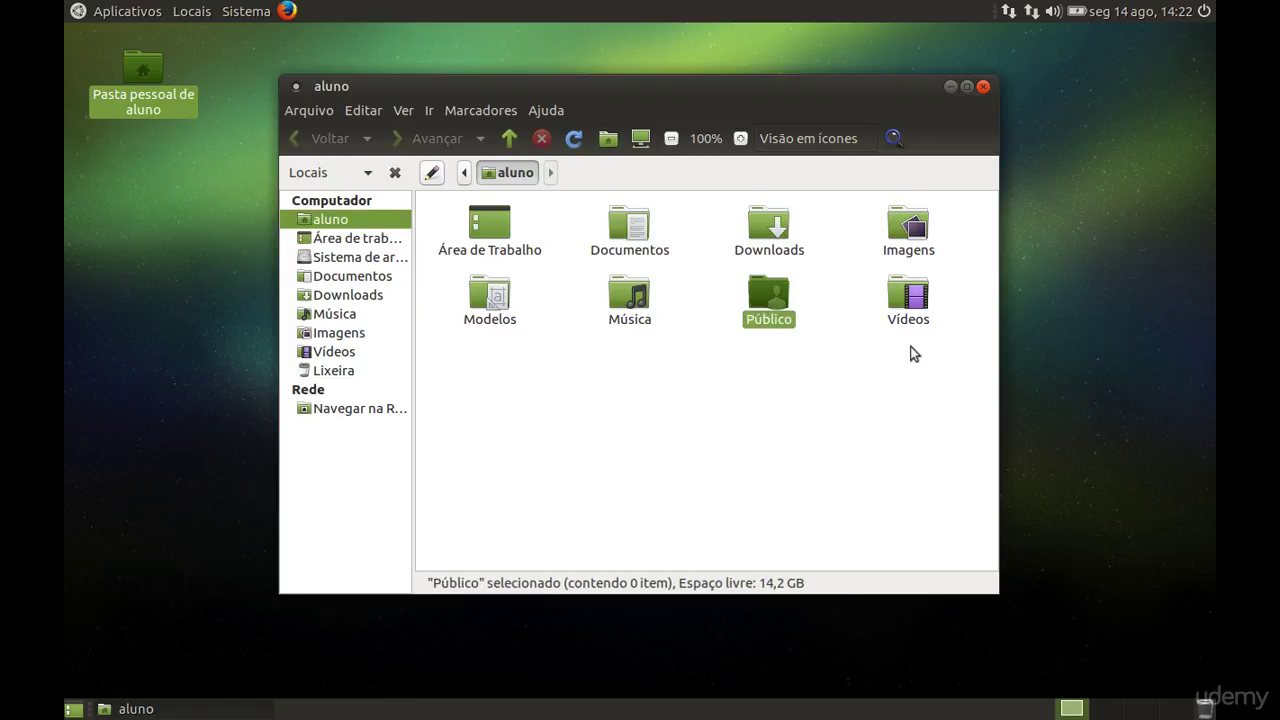
left_click(920, 338)
left_click(893, 437)
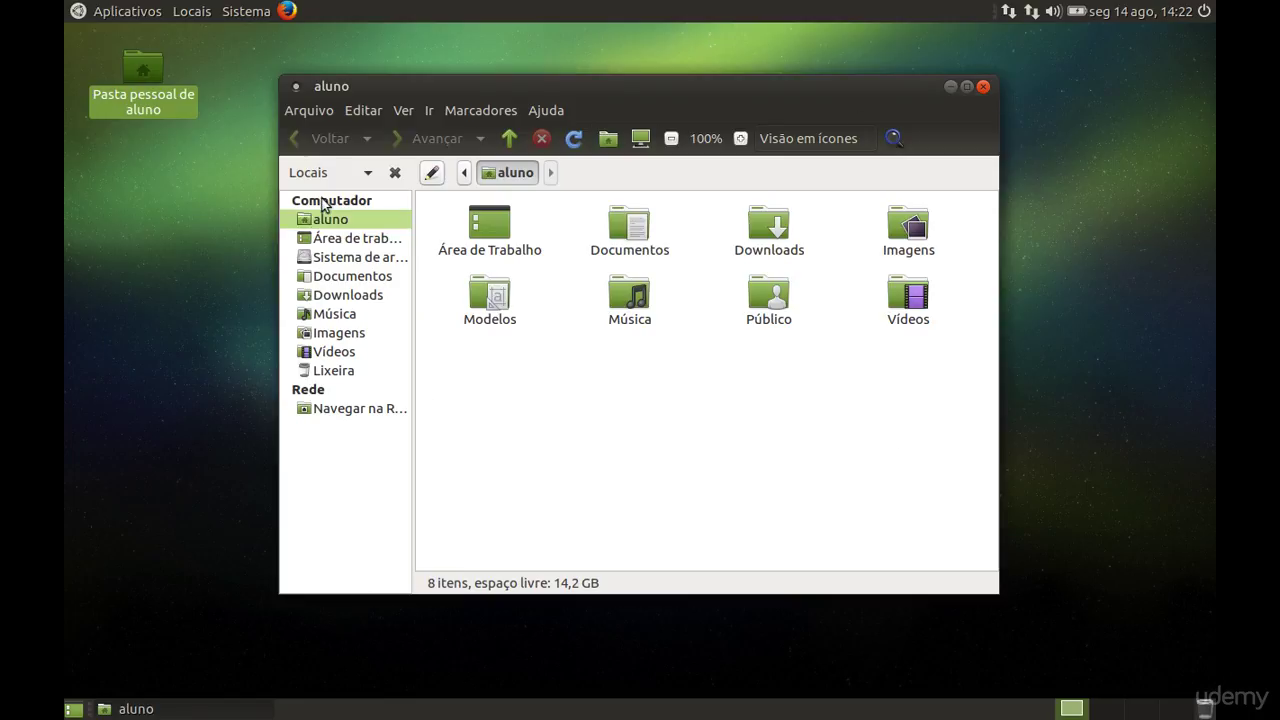
Resize the home folder window by its corners and side edge, and look over its available commands.
left_click_drag(284, 72, 199, 67)
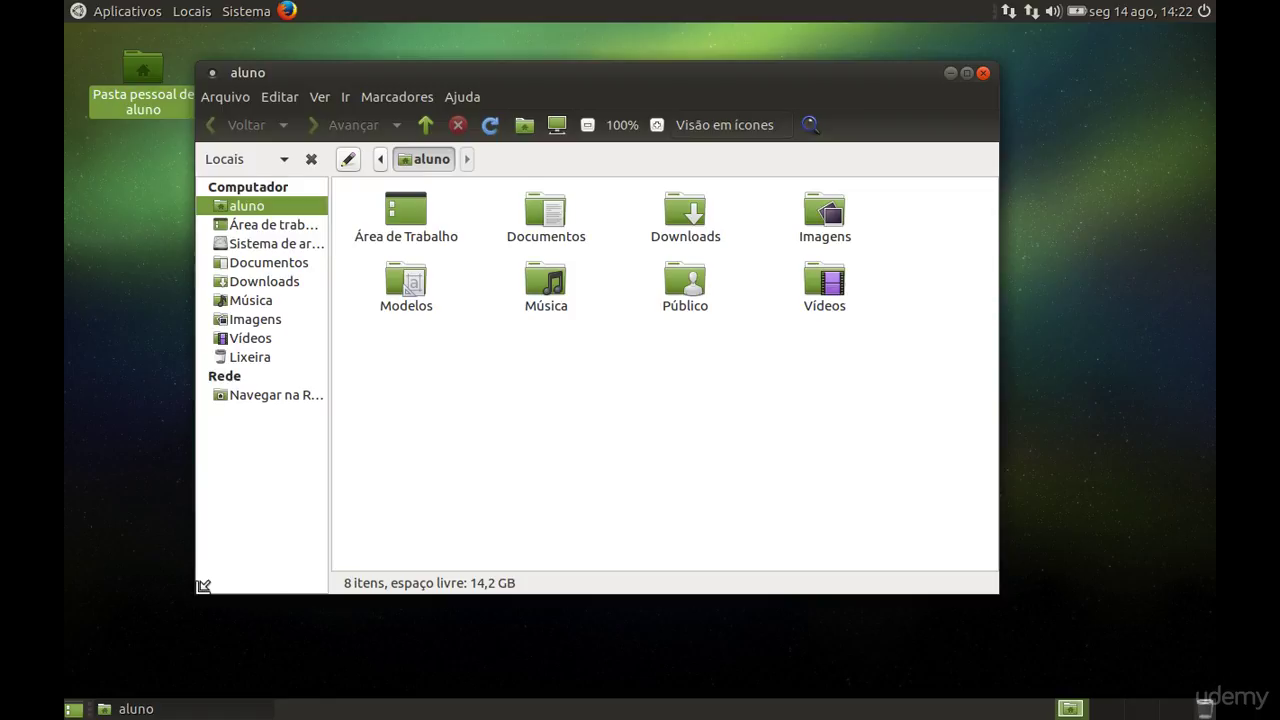
left_click_drag(241, 573, 306, 566)
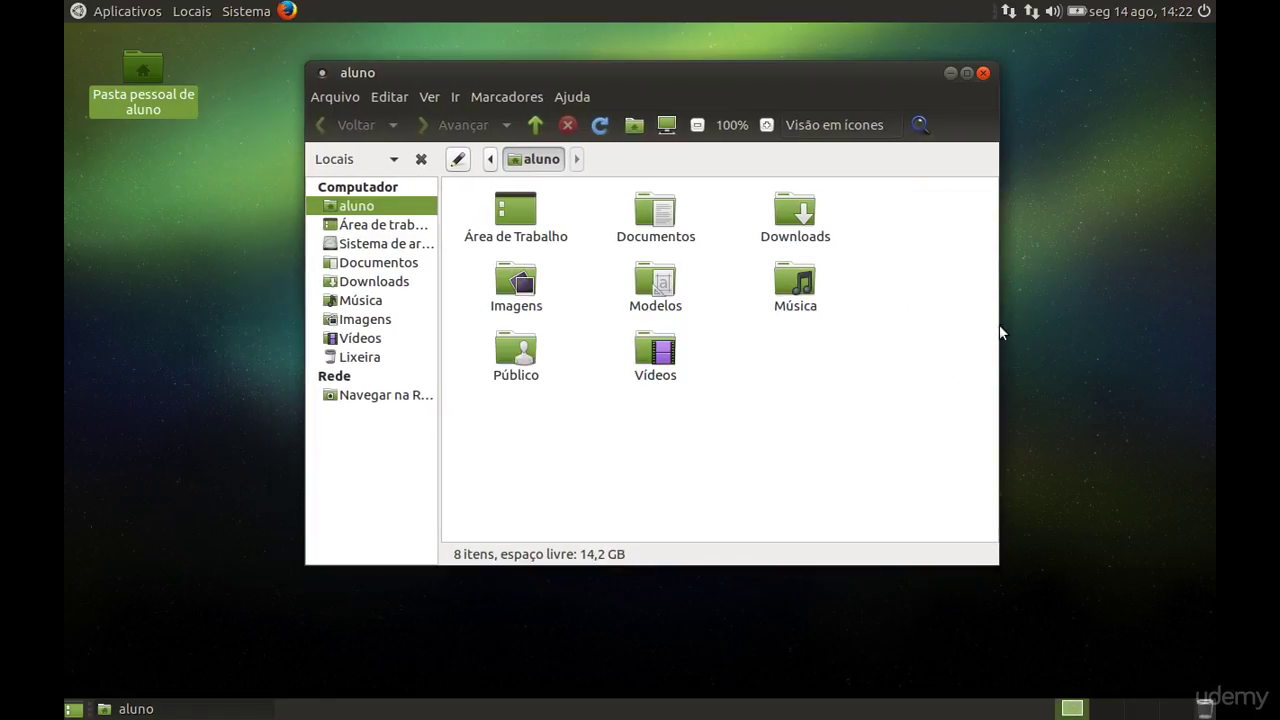
left_click_drag(989, 323, 1041, 331)
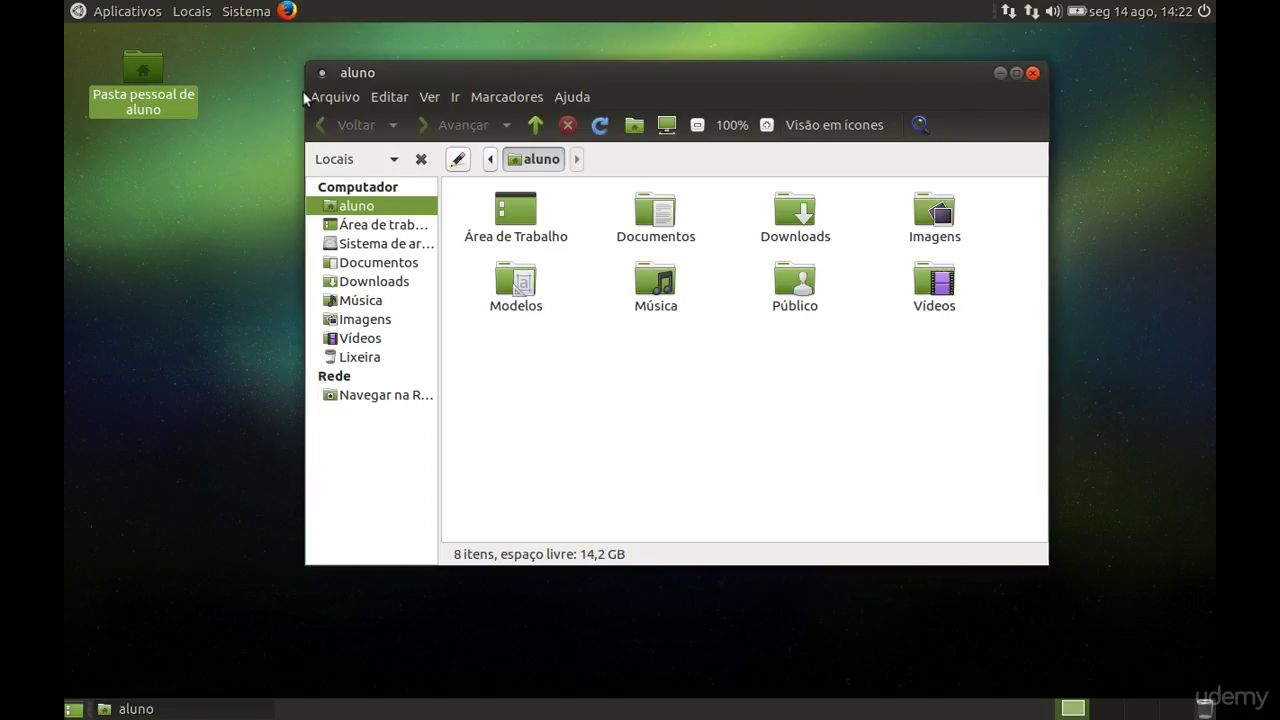
left_click(328, 94)
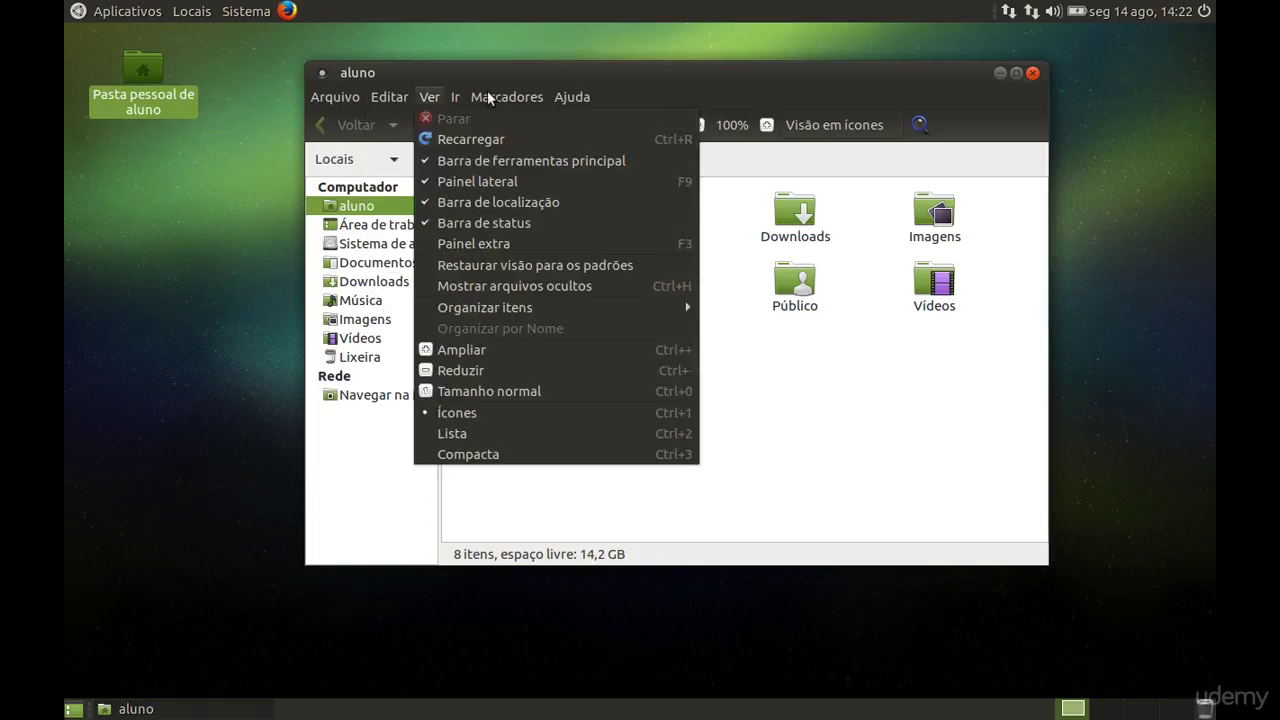
left_click(702, 440)
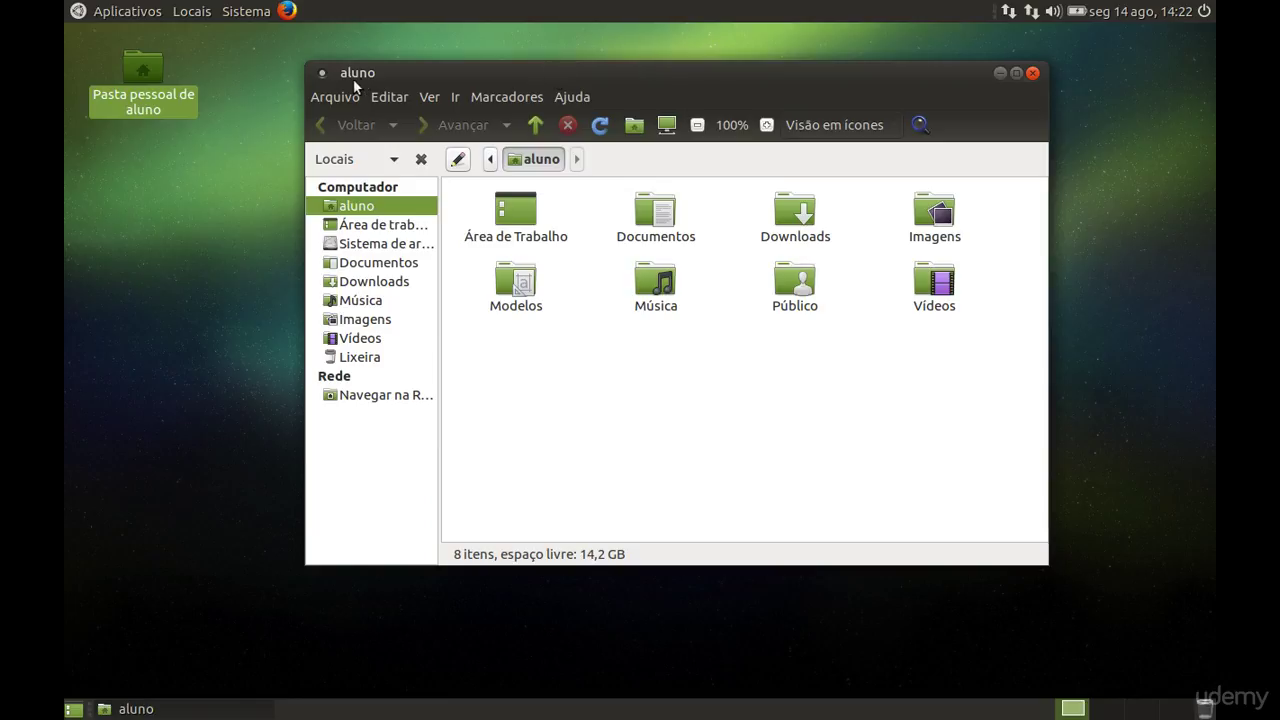
Minimize the home folder window and bring it back onto the desktop.
left_click(1000, 73)
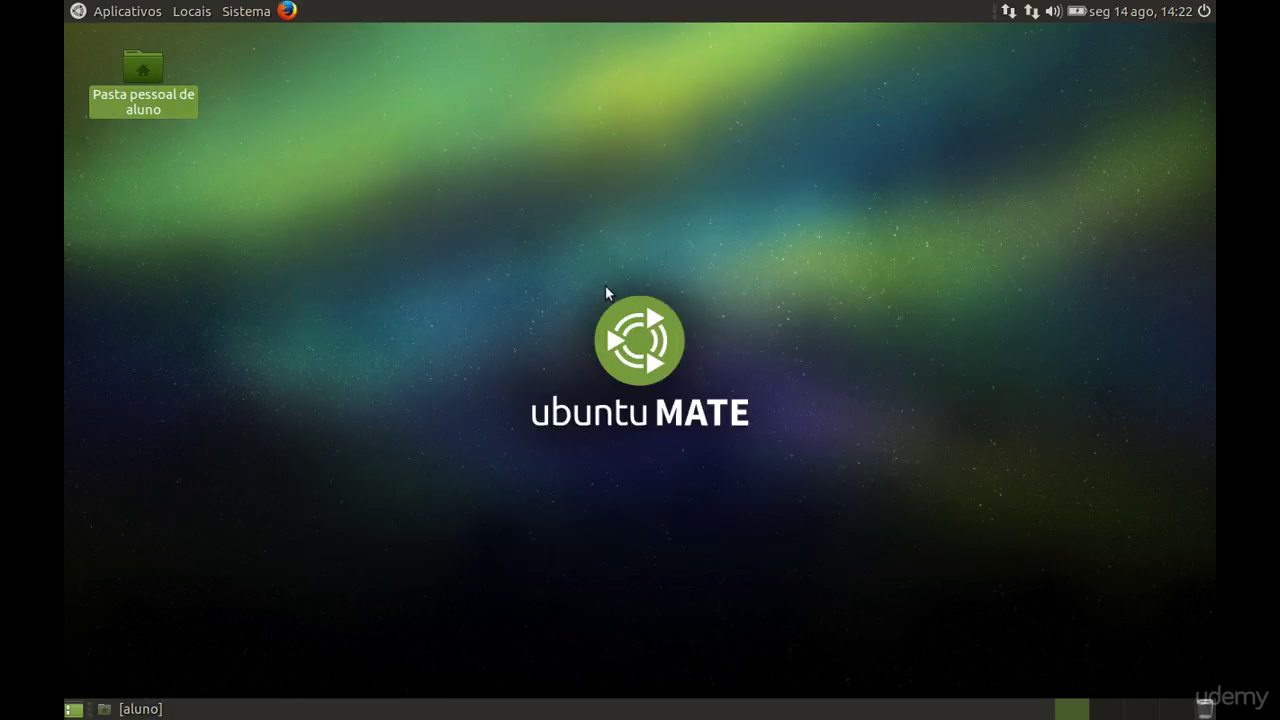
left_click(141, 710)
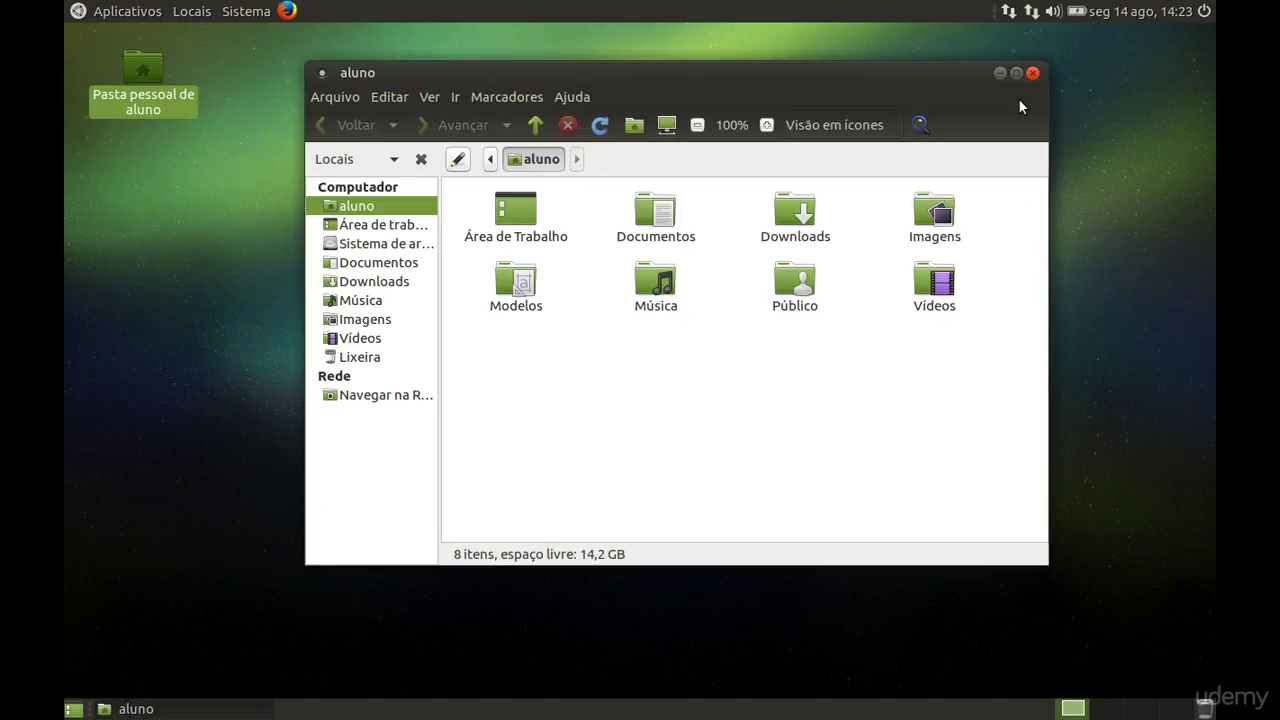
Maximize the home folder window, return it to its previous size, and close it.
left_click(1016, 73)
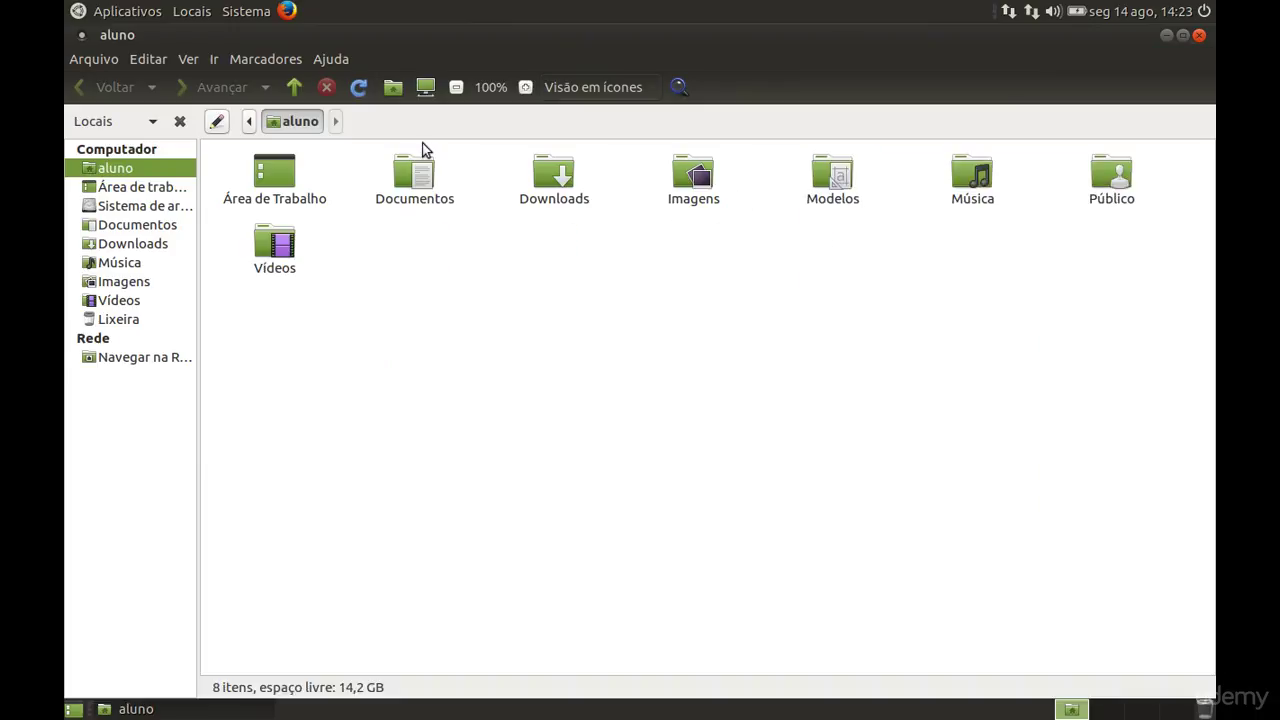
left_click(1182, 36)
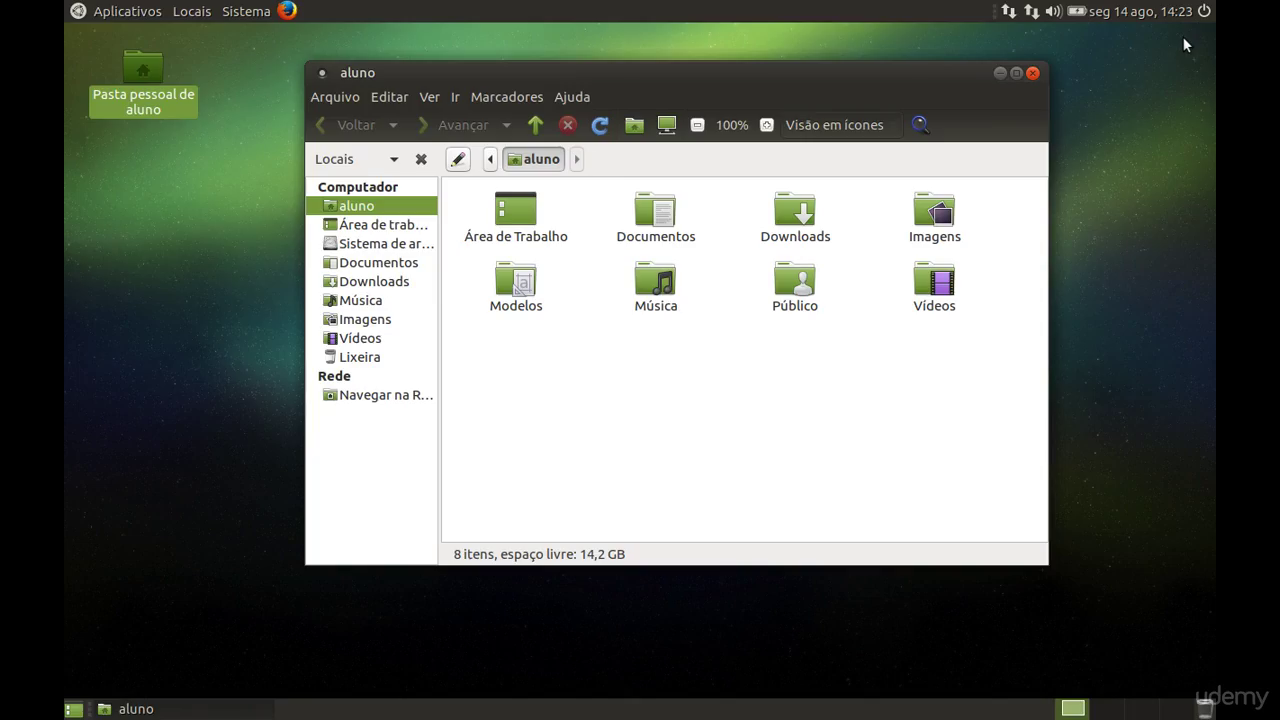
left_click(1033, 73)
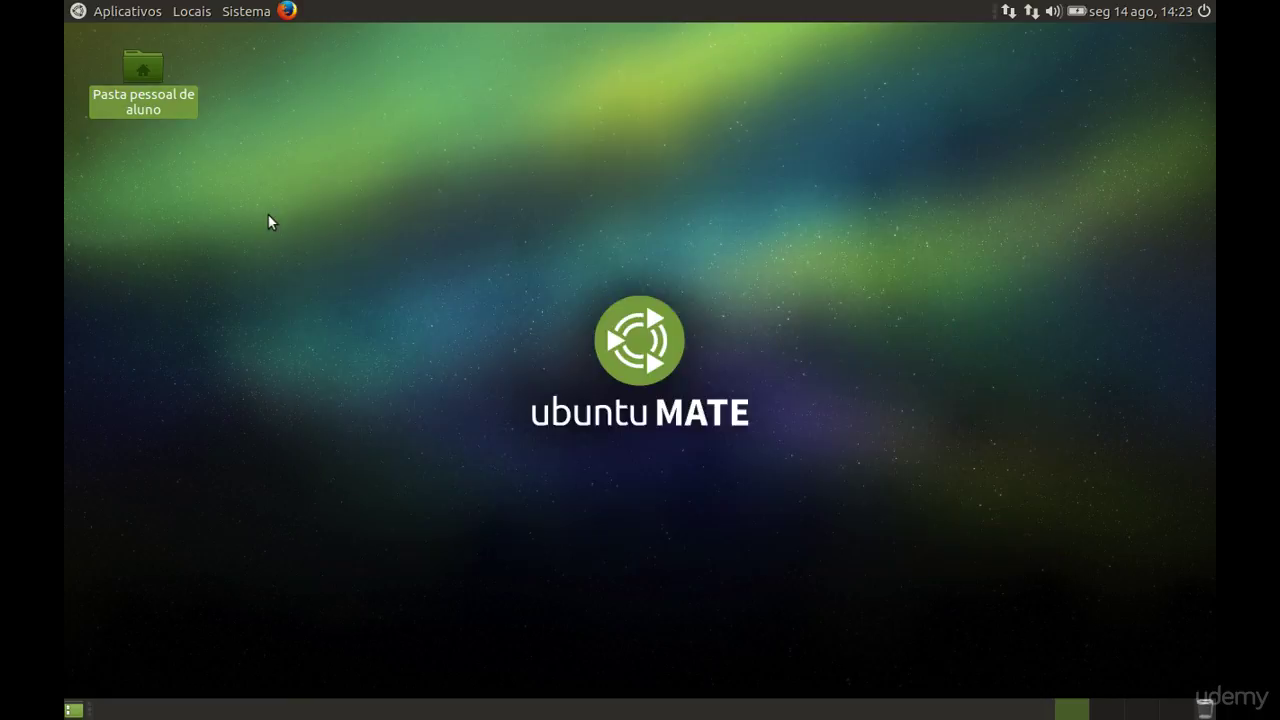
Open the home folder from its desktop shortcut and close its window again.
double_click(132, 87)
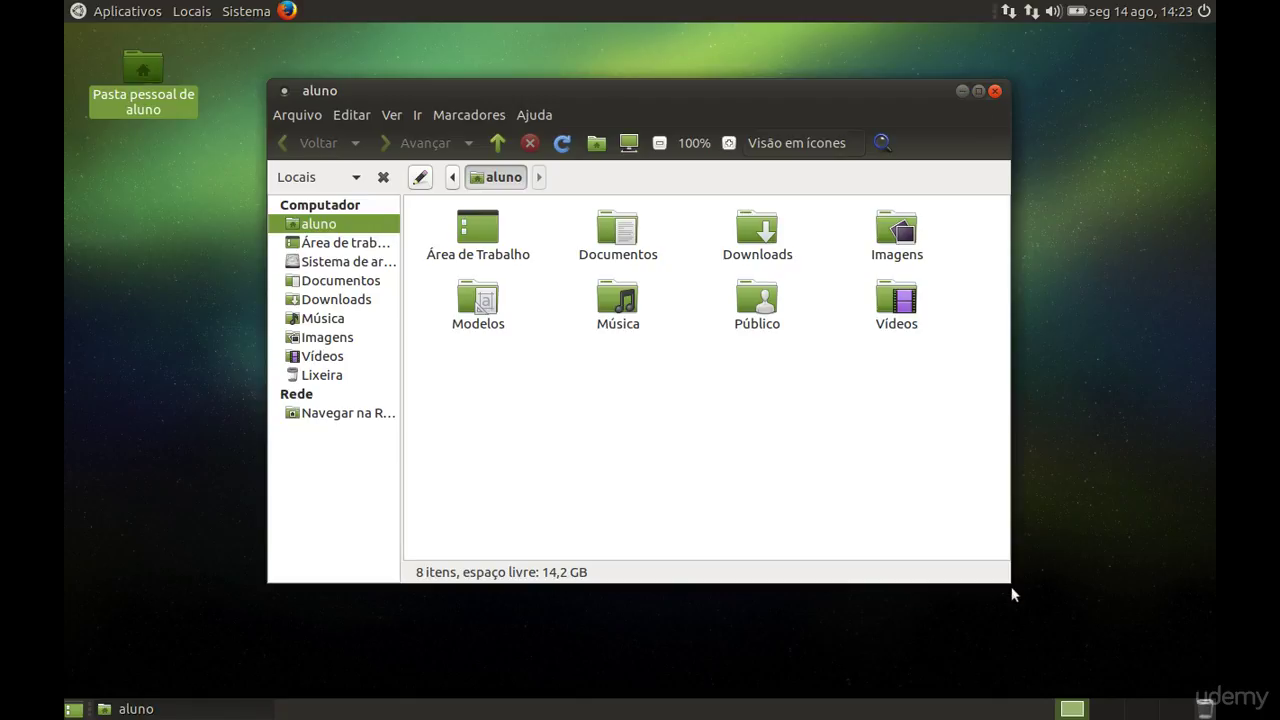
left_click(995, 92)
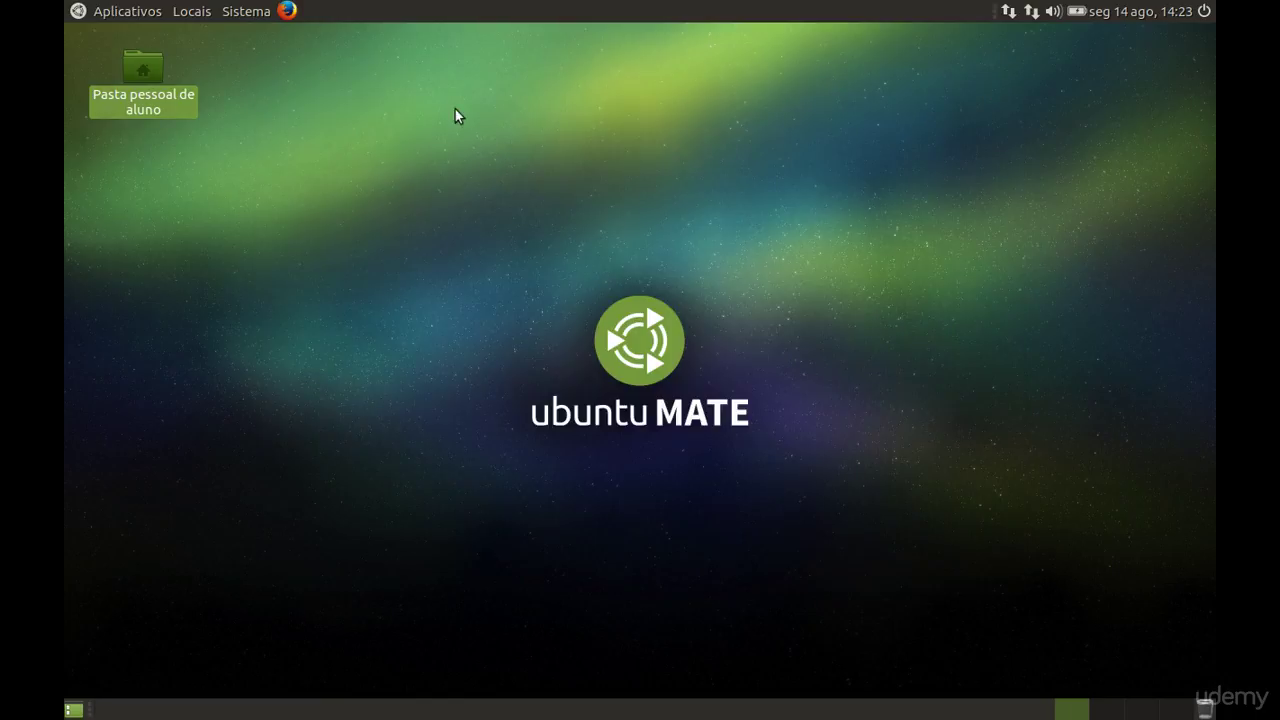
Look over the Locais and Sistema entries, and open the home folder through Pasta pessoal.
left_click(121, 12)
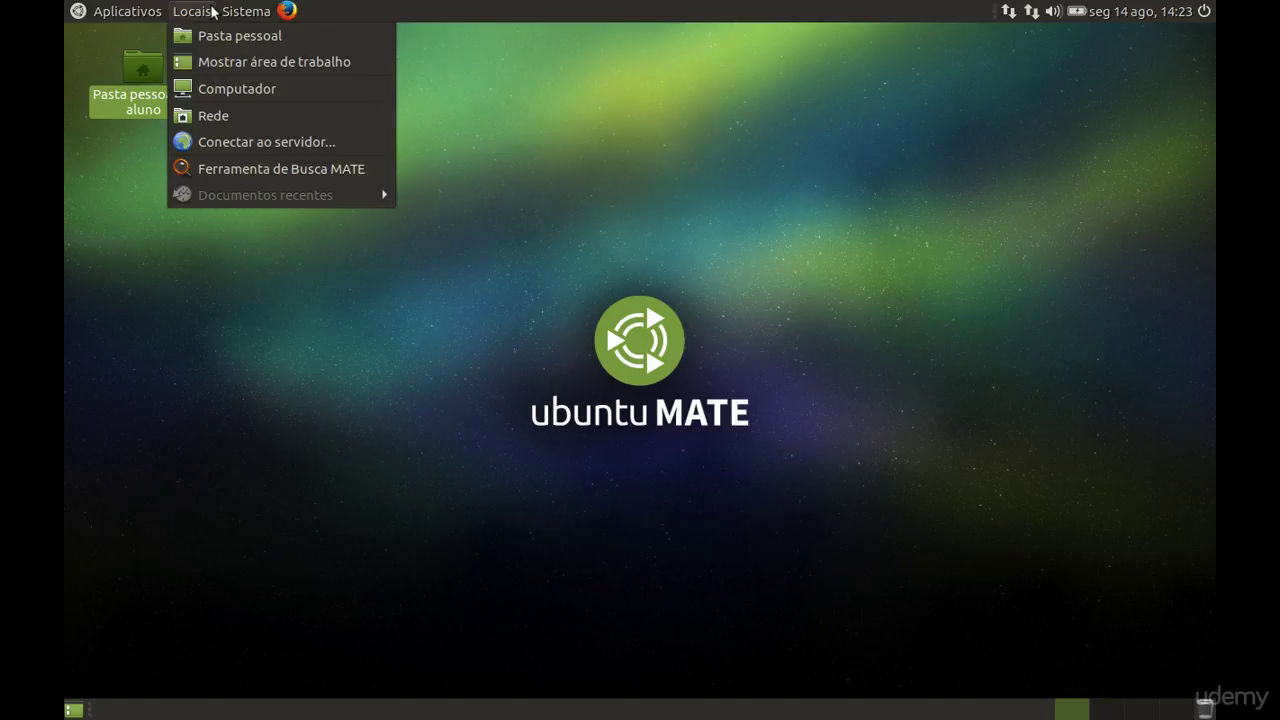
mouse_move(237, 9)
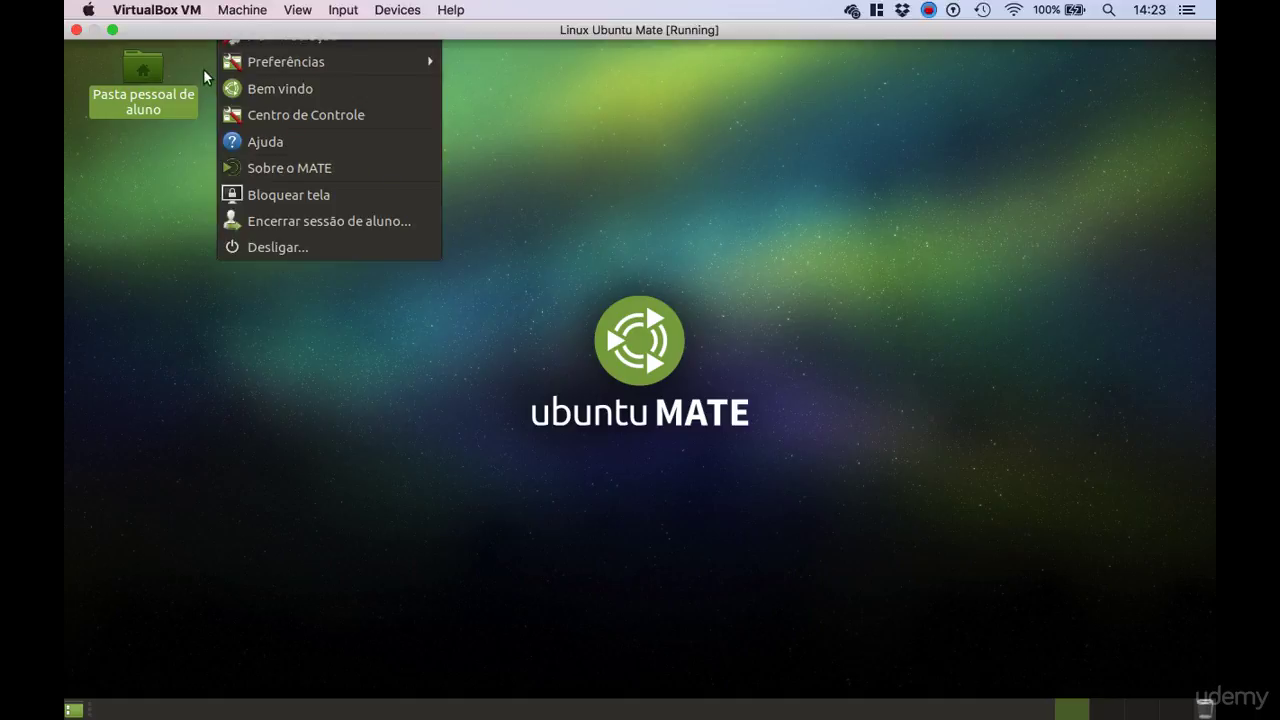
mouse_move(256, 35)
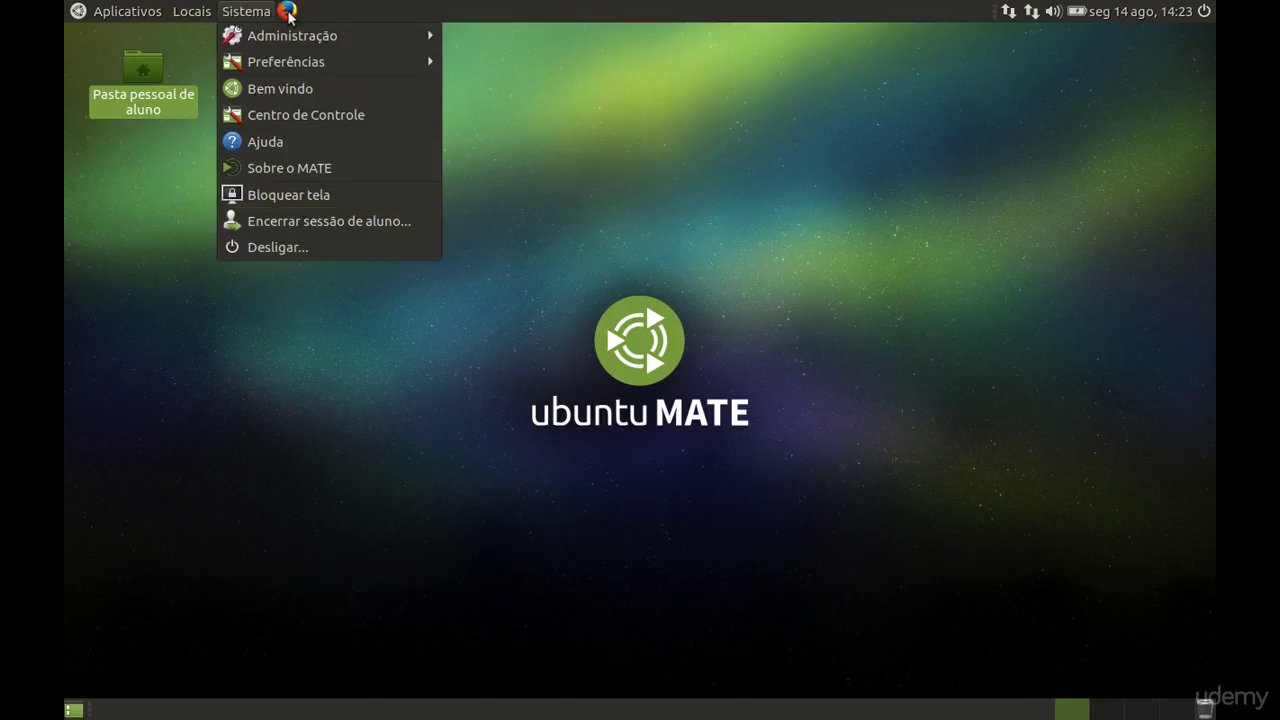
mouse_move(200, 20)
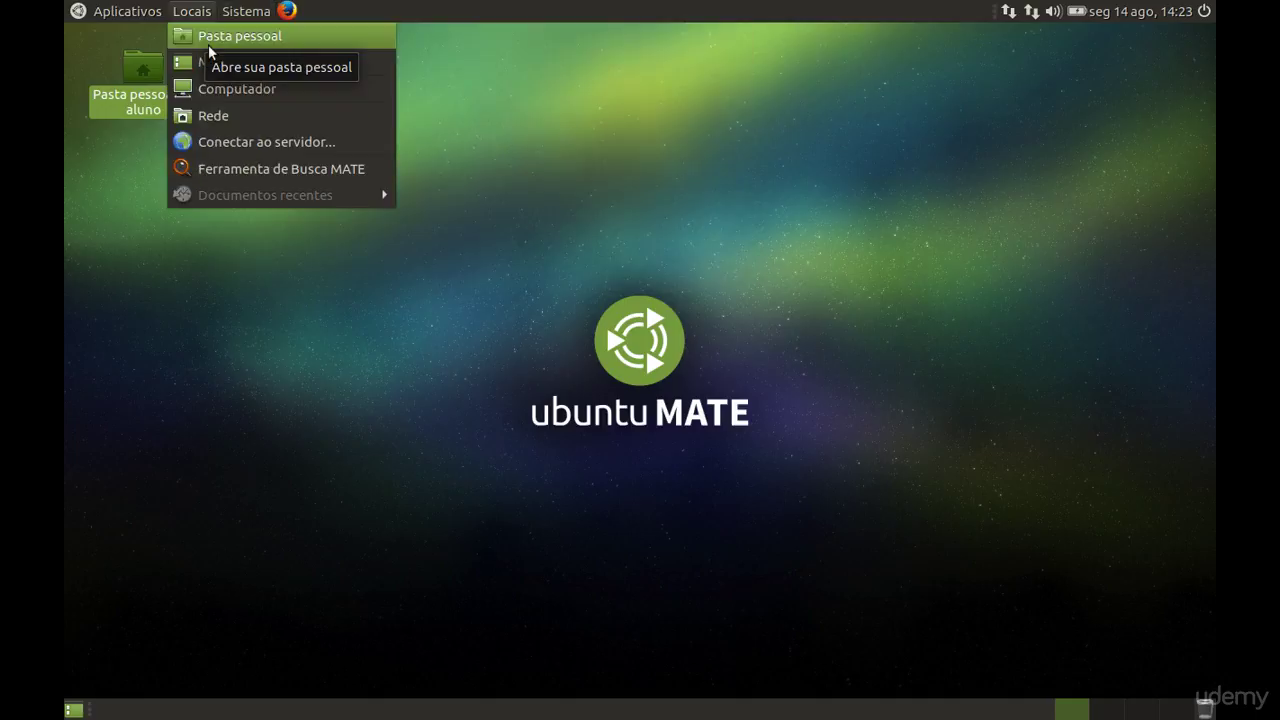
left_click(203, 38)
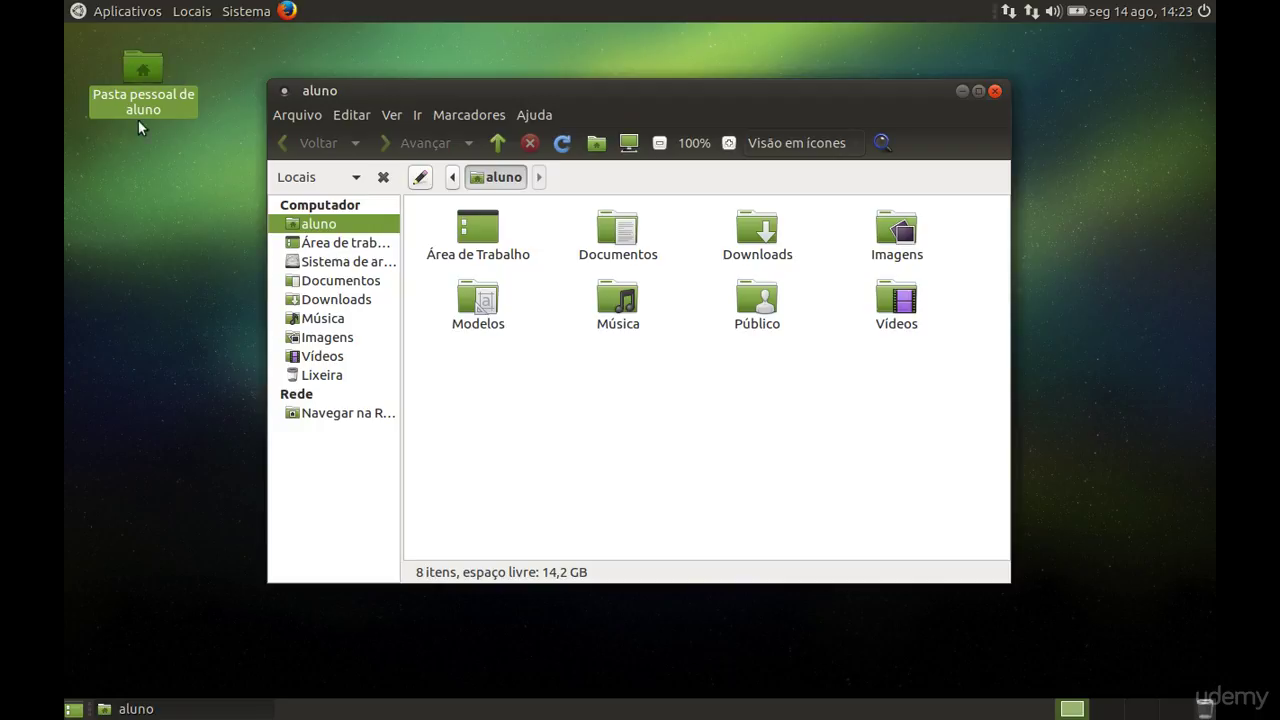
Open the desktop as a folder in its own window using Mostrar área de trabalho.
left_click(200, 12)
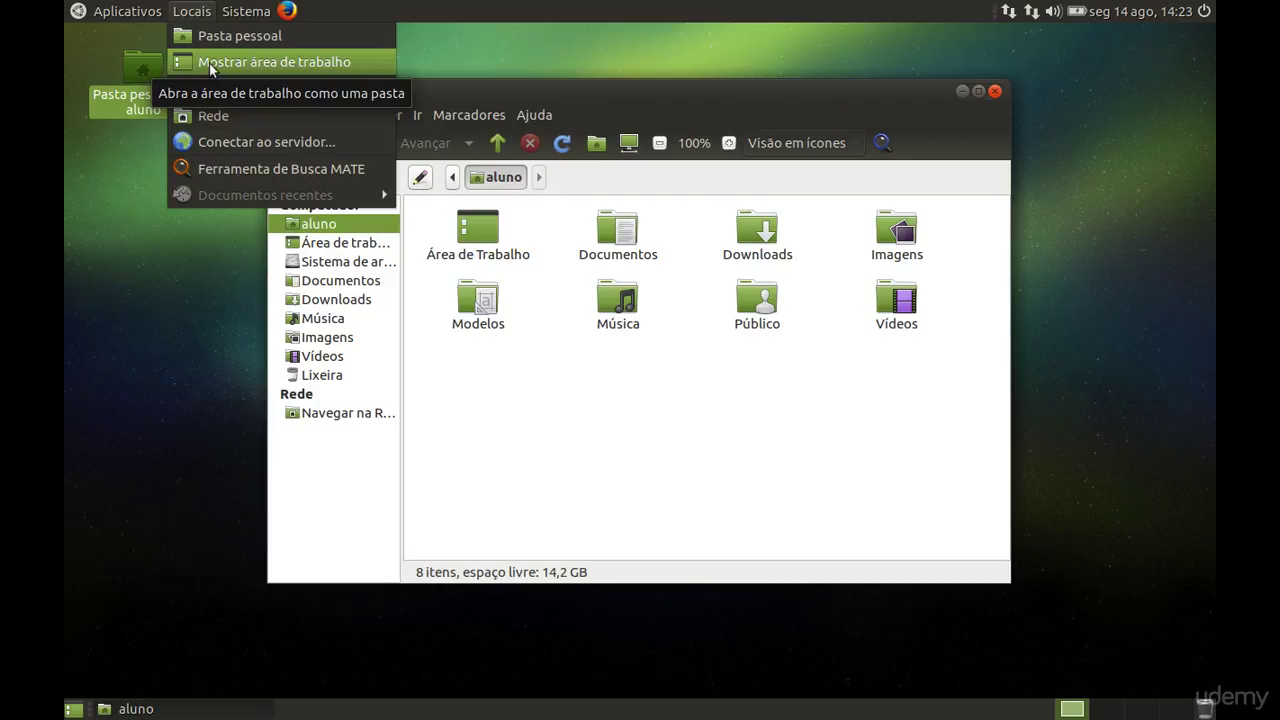
left_click(209, 62)
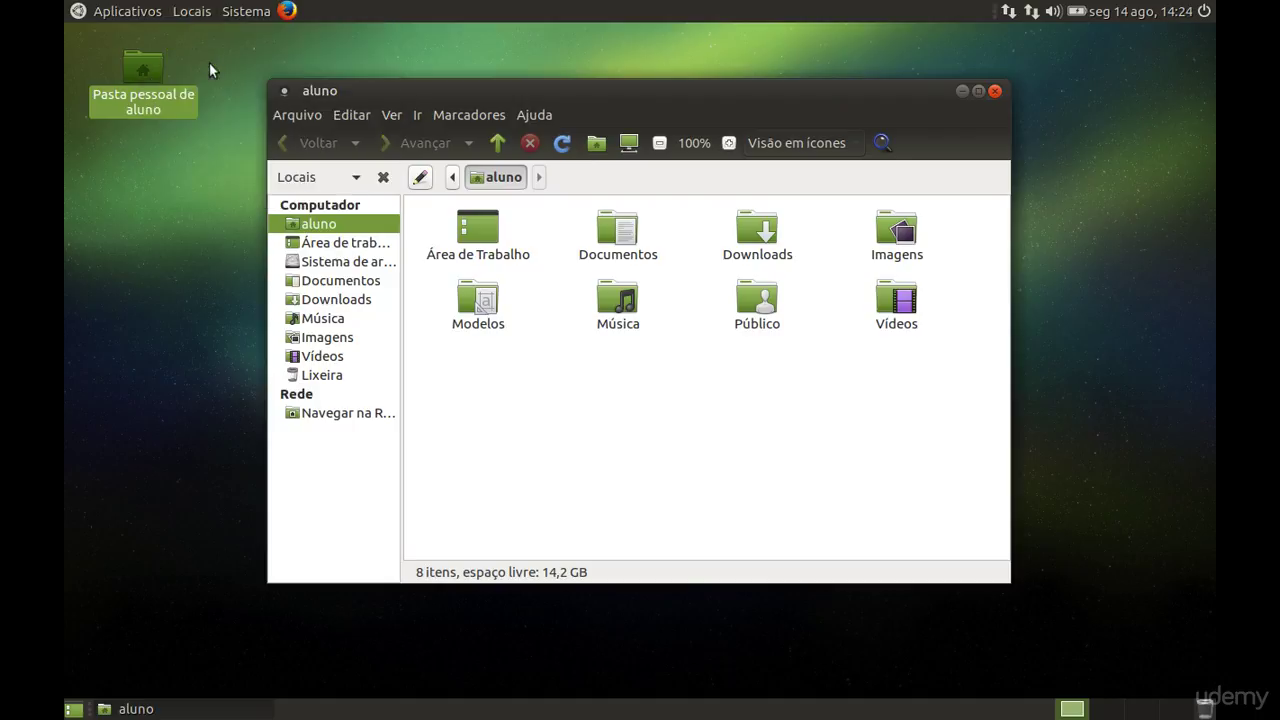
left_click_drag(194, 44, 248, 46)
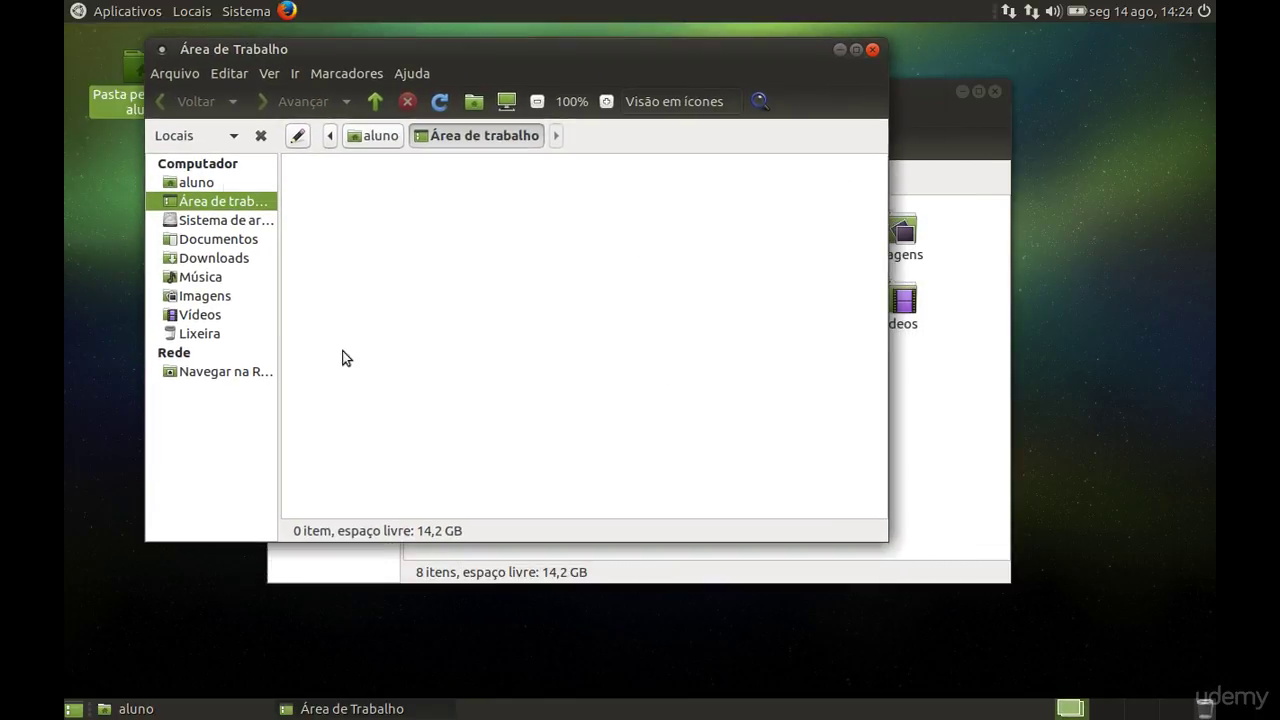
Hide all open windows to show the desktop, restore them, and hide them again.
left_click(74, 713)
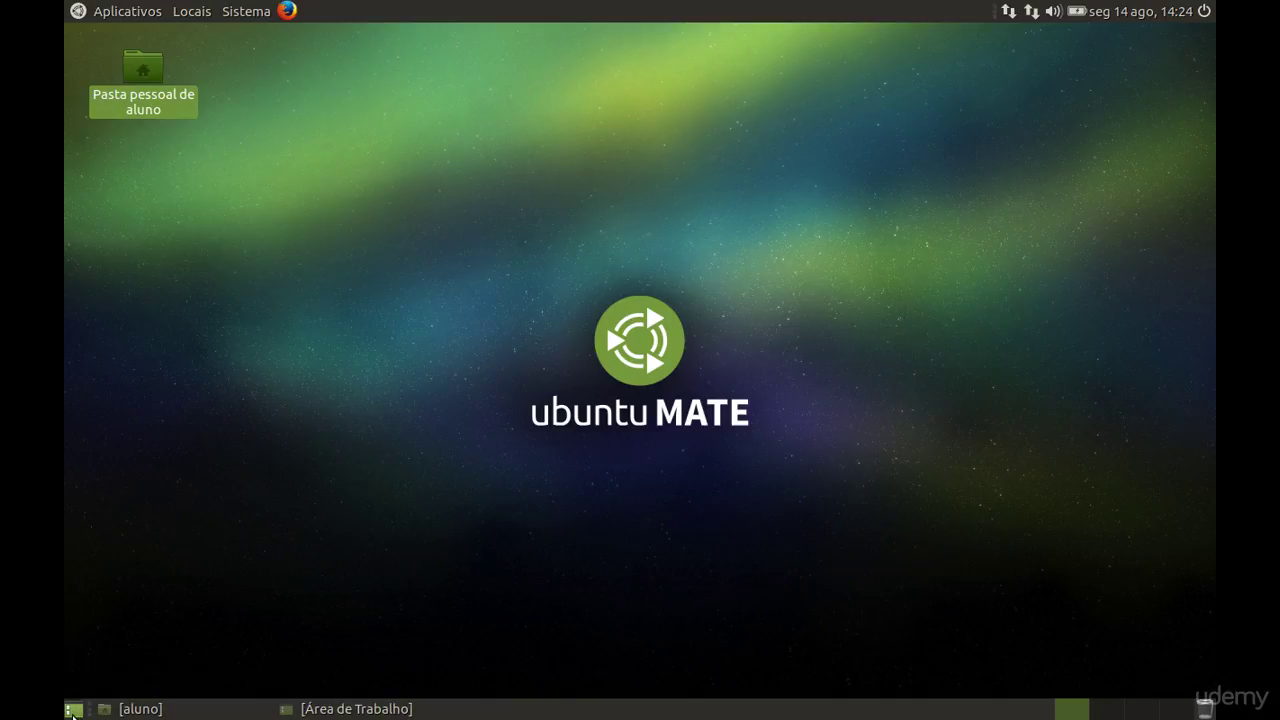
left_click(74, 712)
left_click(74, 712)
left_click(74, 712)
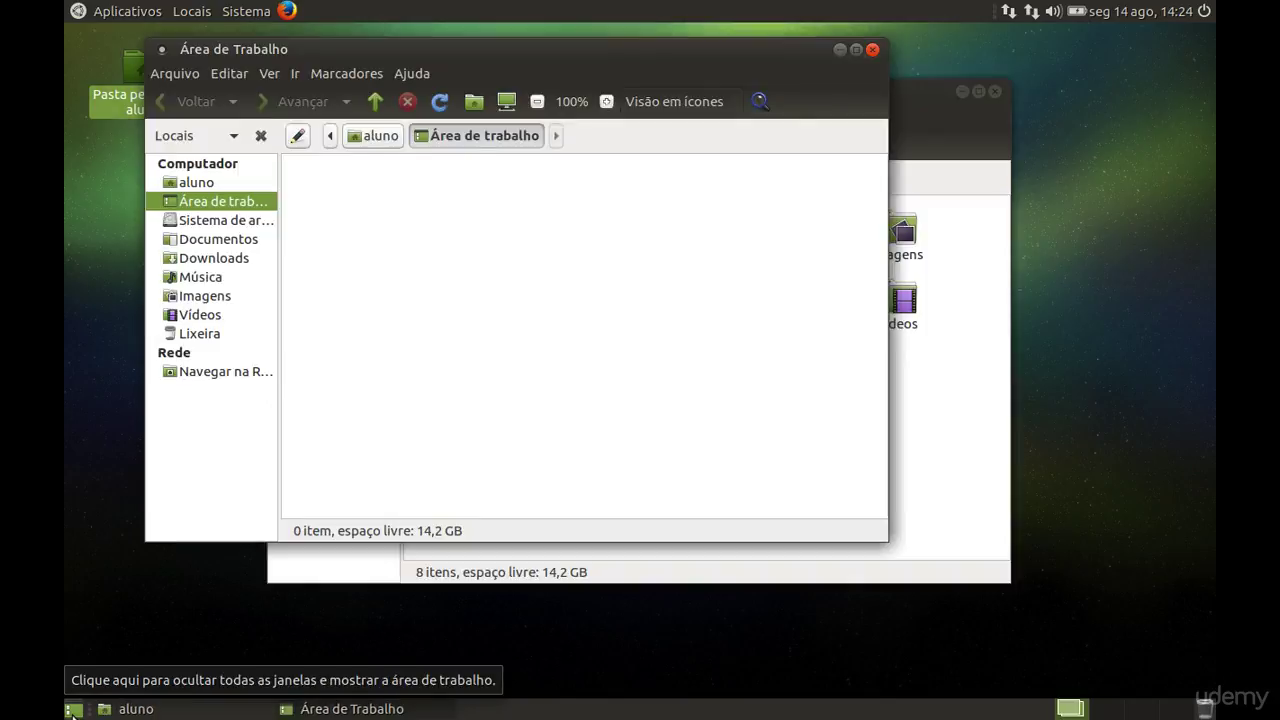
left_click(74, 712)
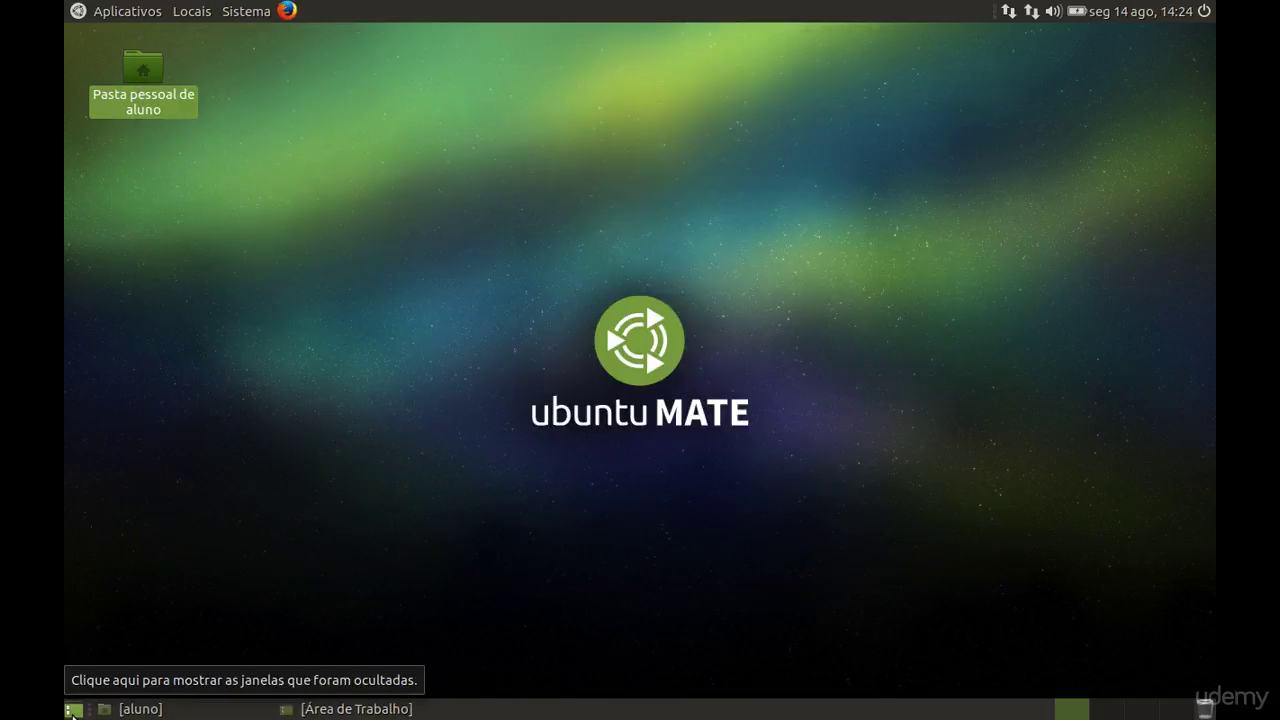
Open the desktop folder once more from the system places and close that new window.
left_click(202, 18)
left_click(203, 58)
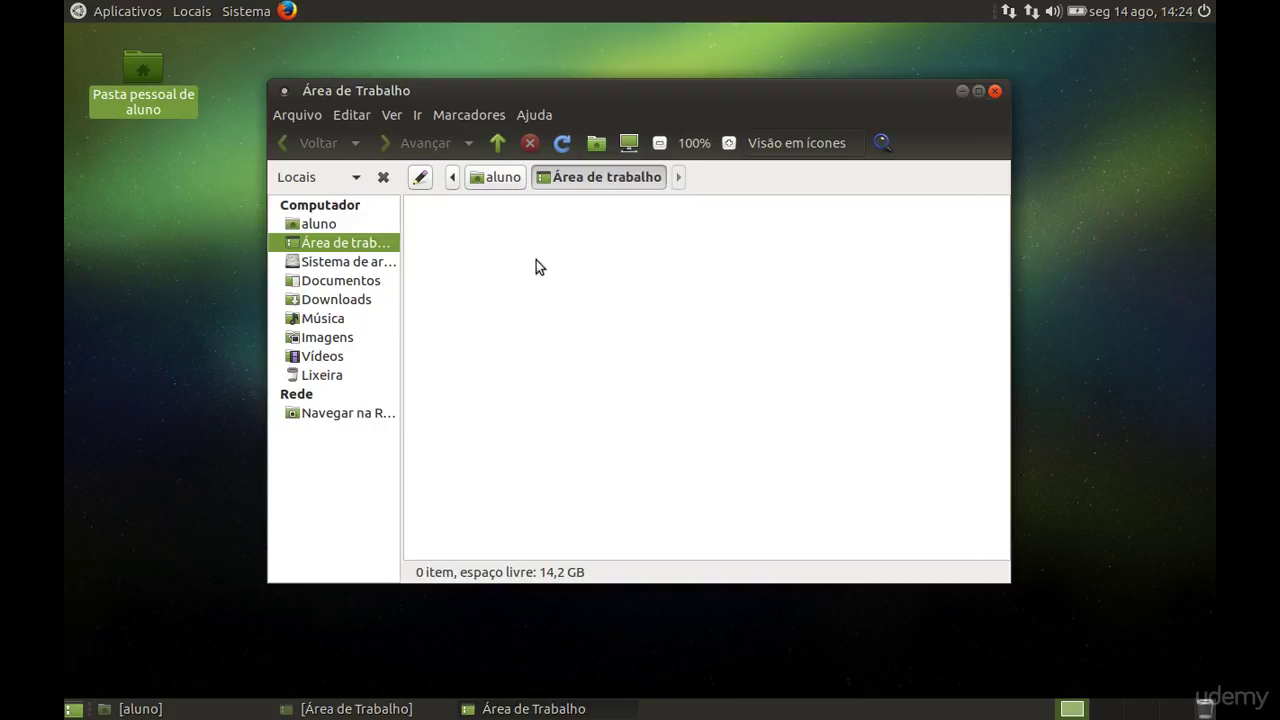
left_click(995, 95)
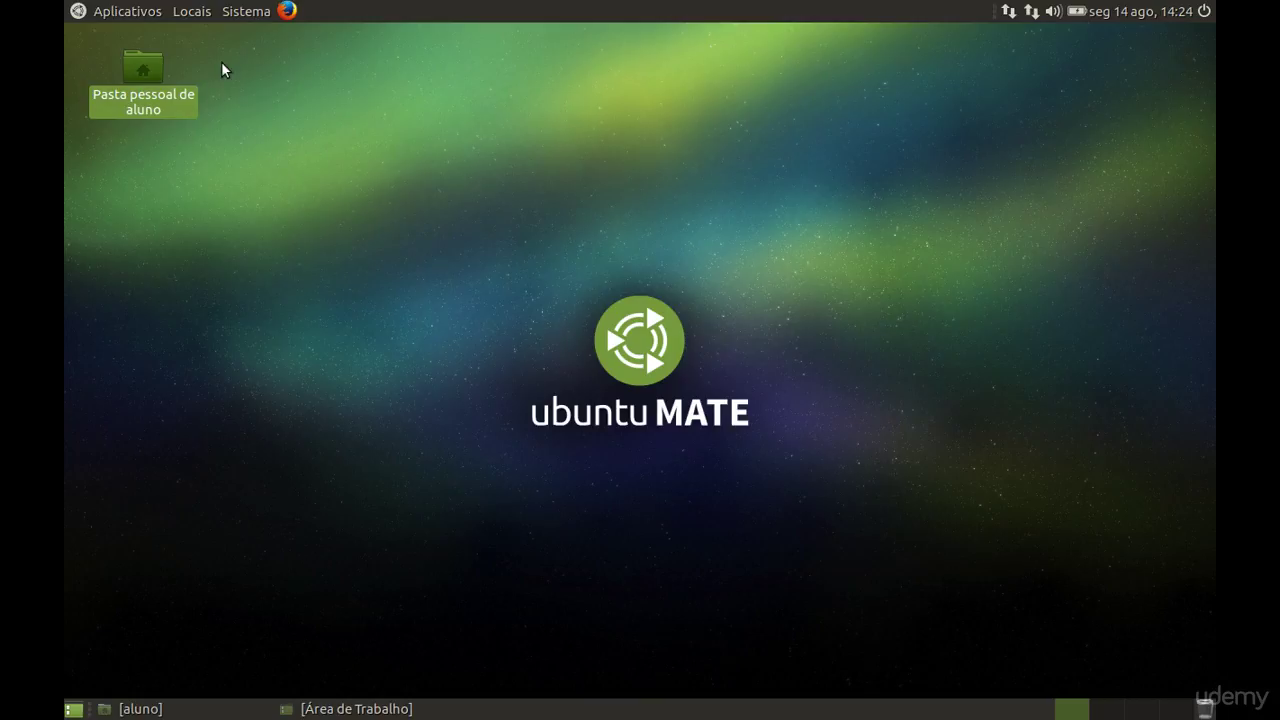
Browse the installed application categories, including Acessórios, Educativo, Escritório, Ferramentas do sistema and Internet.
left_click(135, 12)
mouse_move(137, 34)
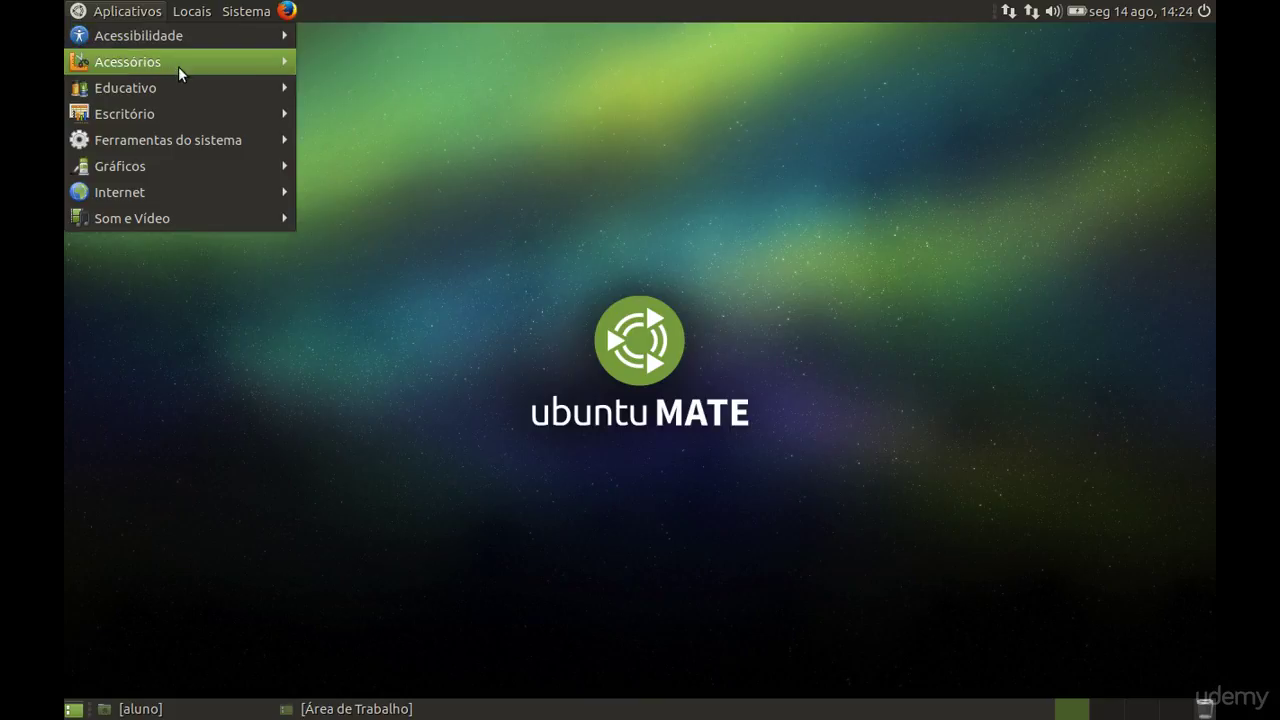
mouse_move(148, 66)
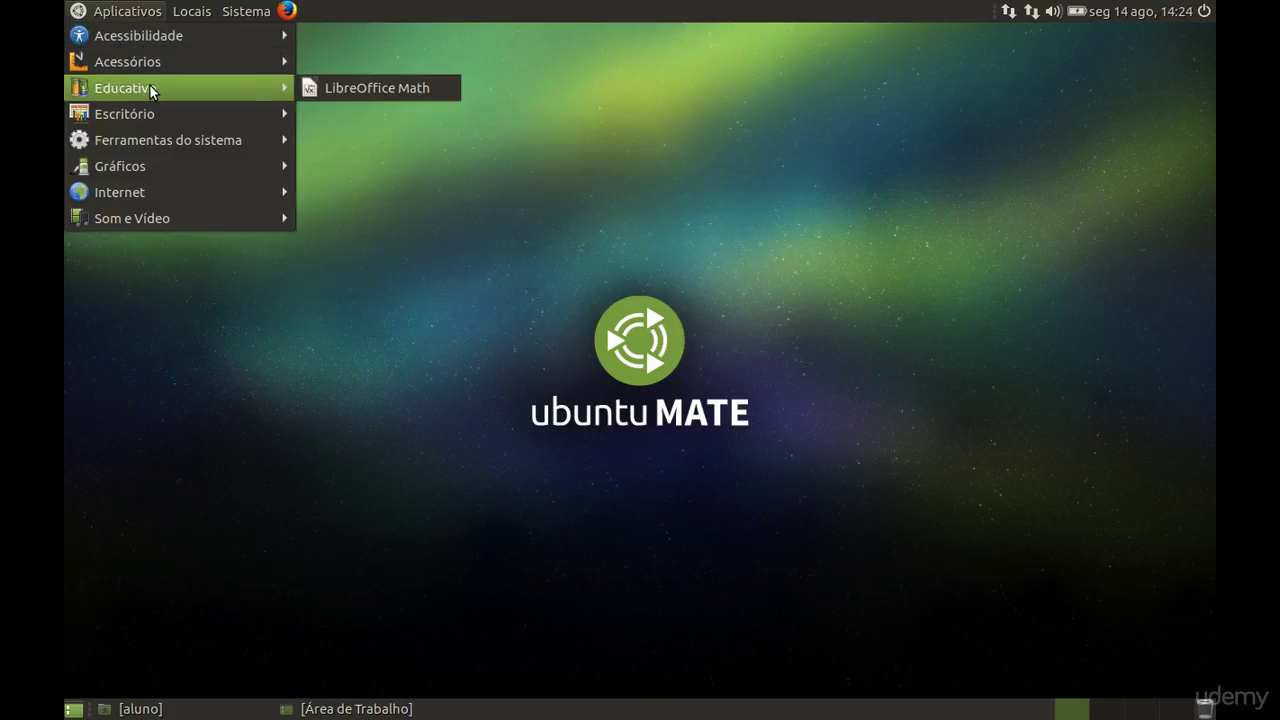
mouse_move(148, 118)
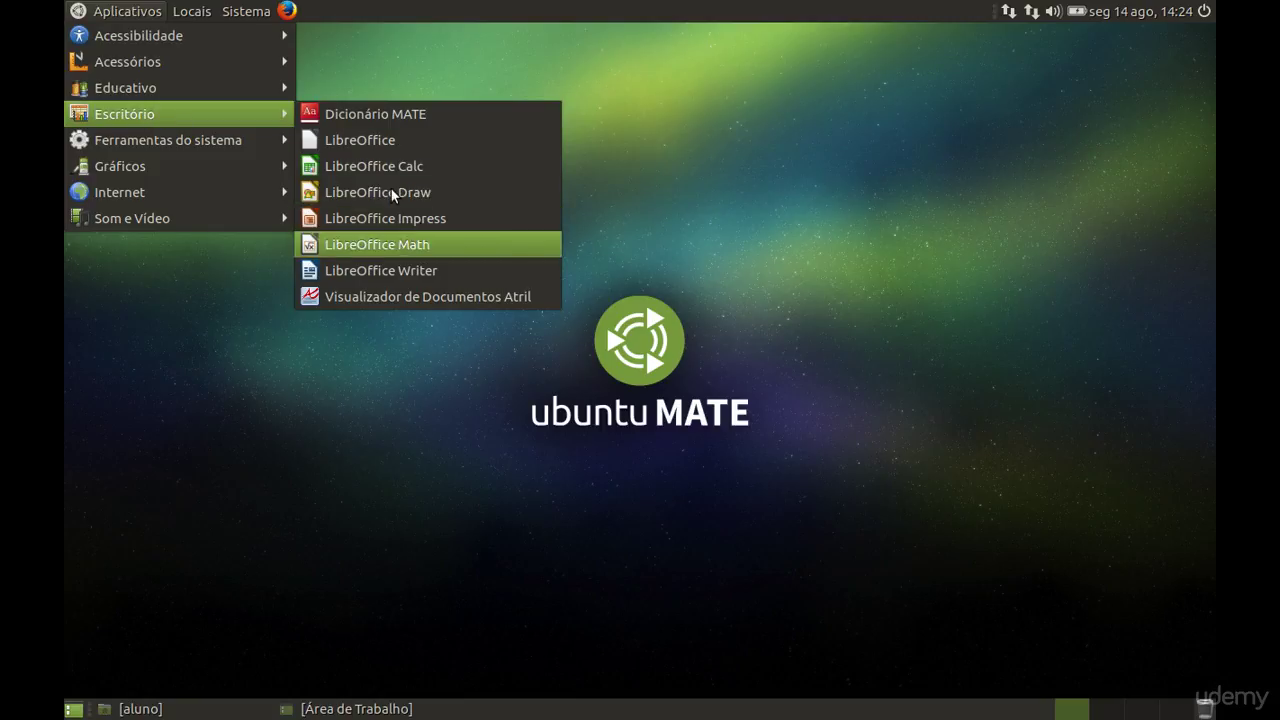
mouse_move(176, 140)
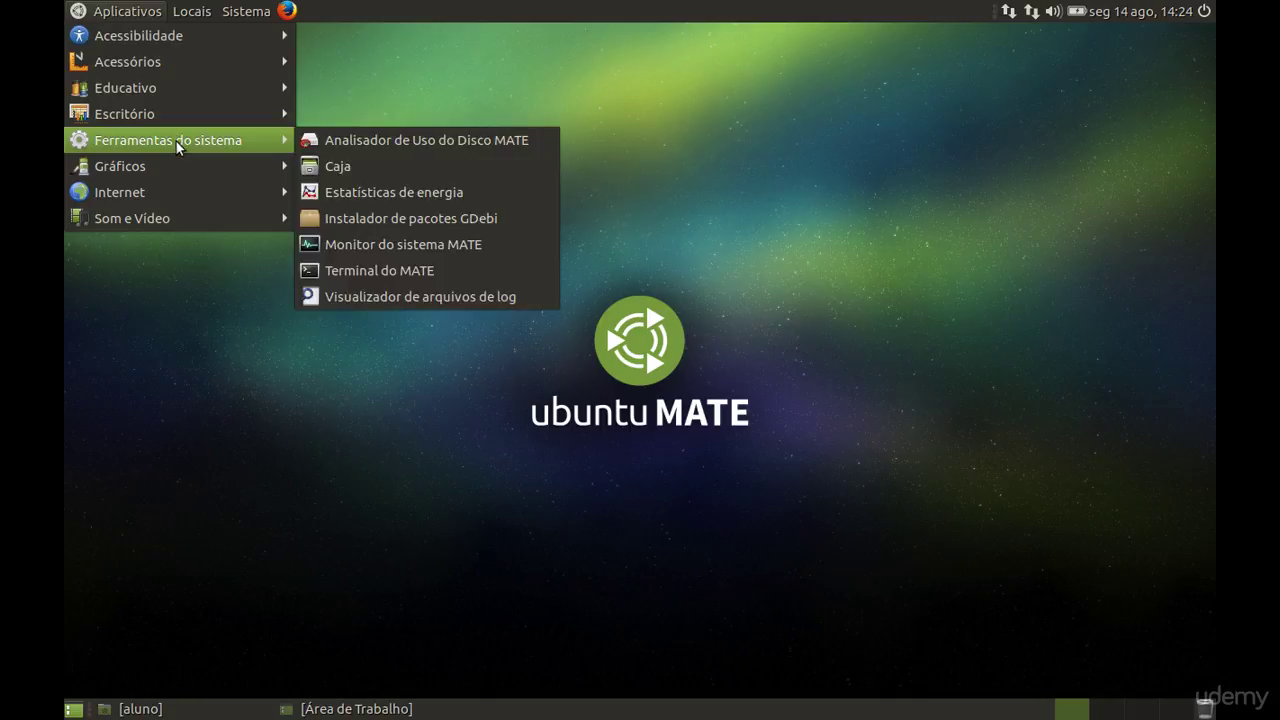
mouse_move(120, 204)
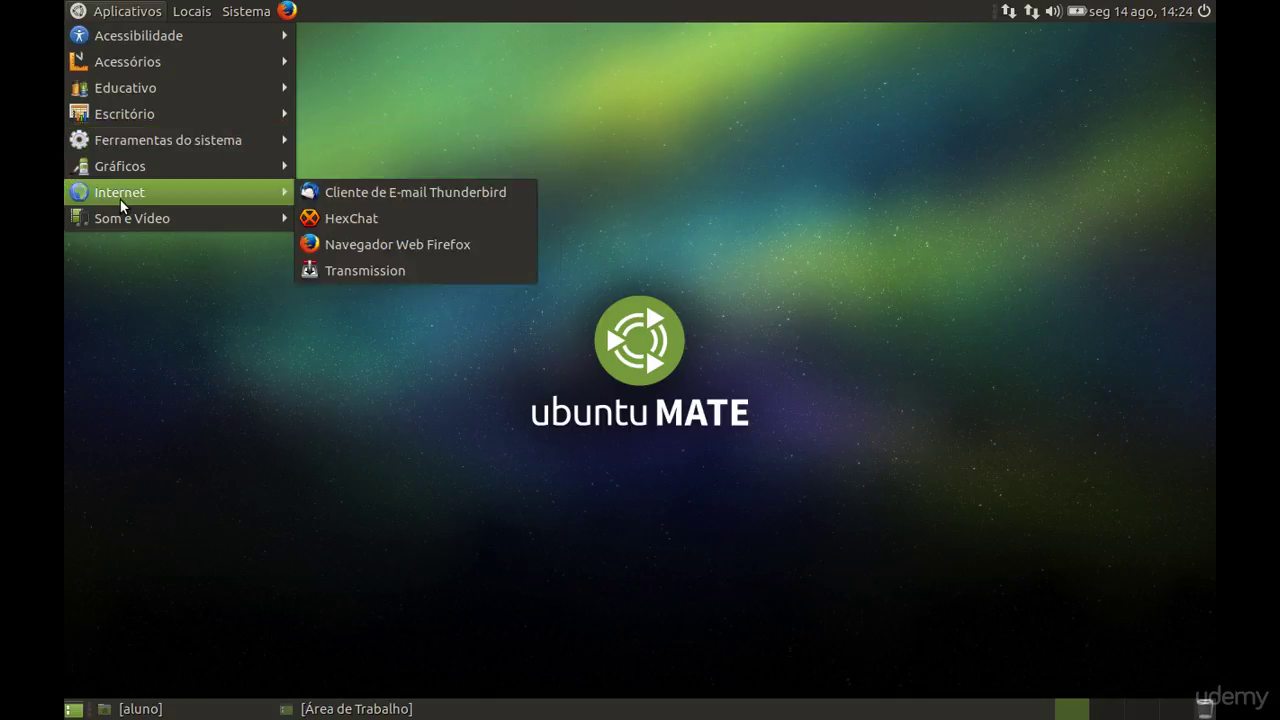
left_click(168, 329)
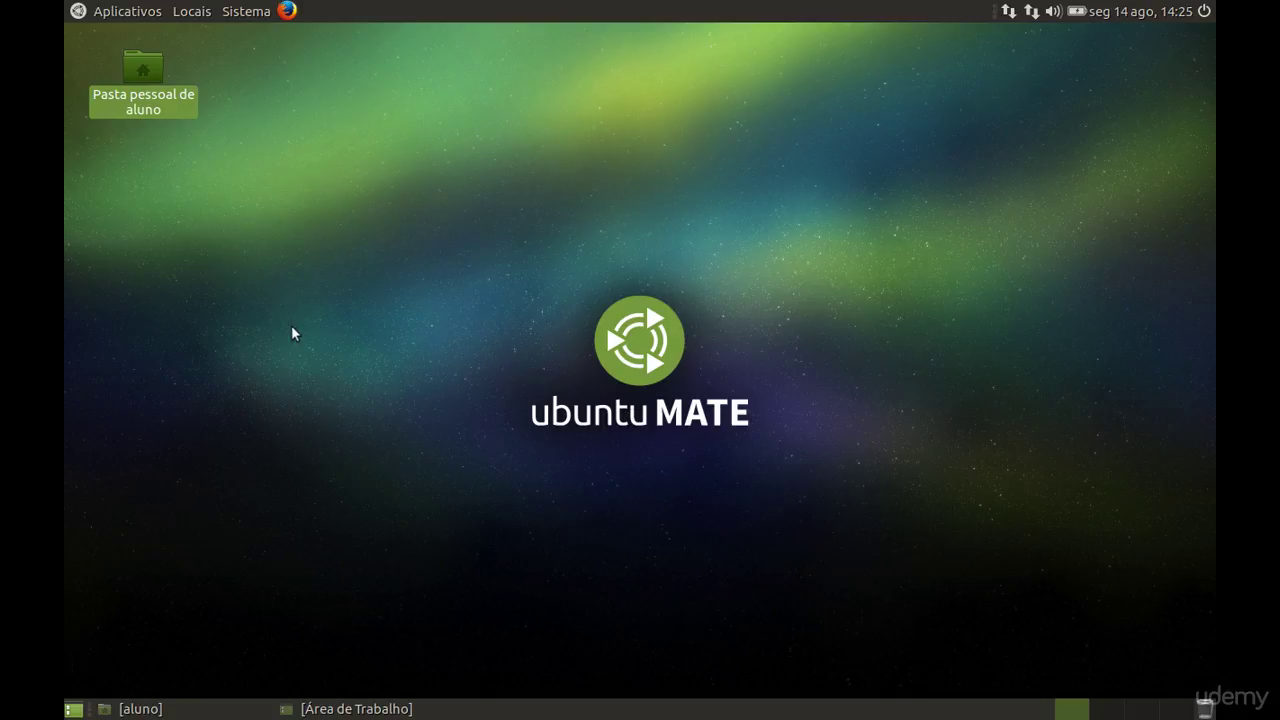
Launch Calculadora do MATE and move its window clear of the home folder shortcut, to the other side of the desktop.
left_click(135, 14)
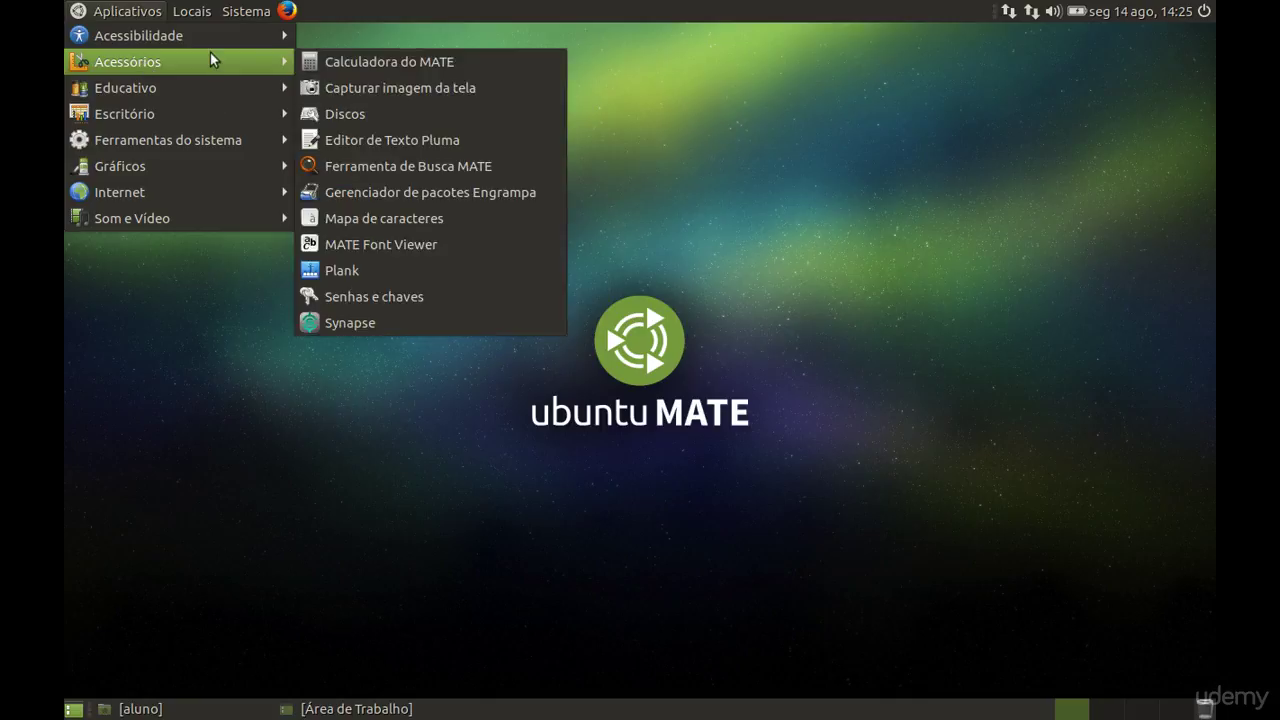
left_click(372, 62)
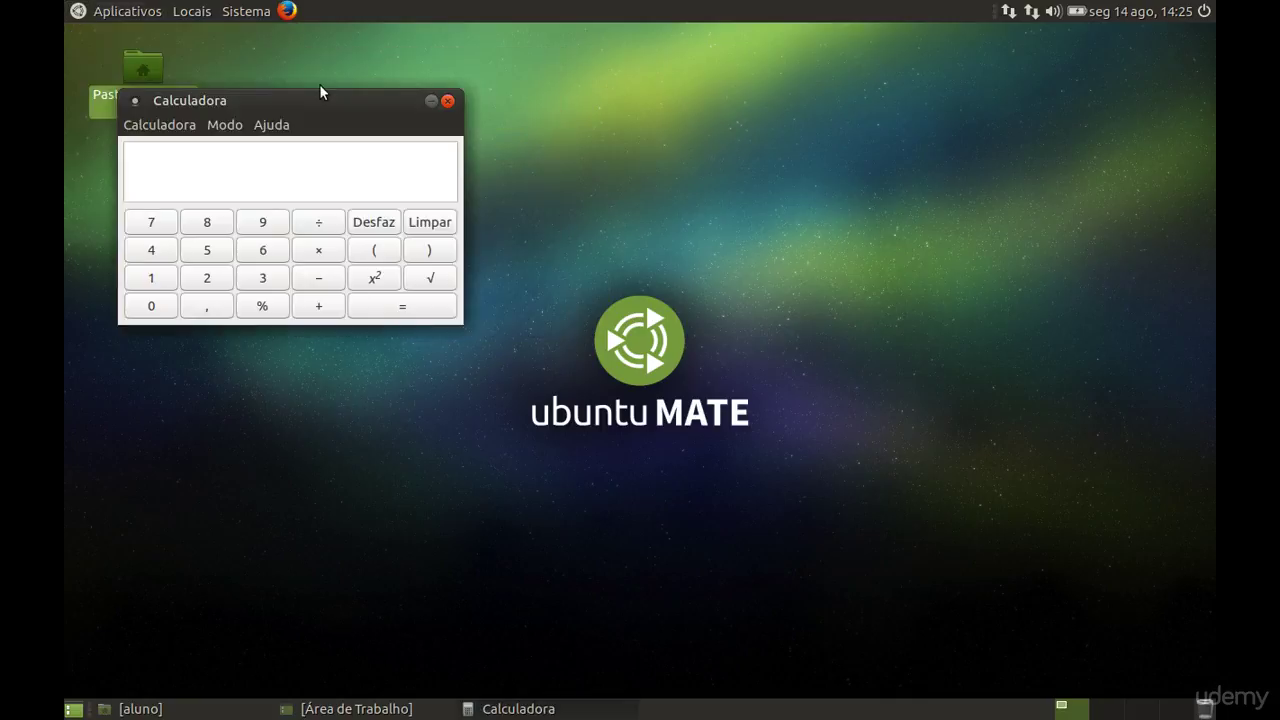
left_click_drag(283, 103, 878, 147)
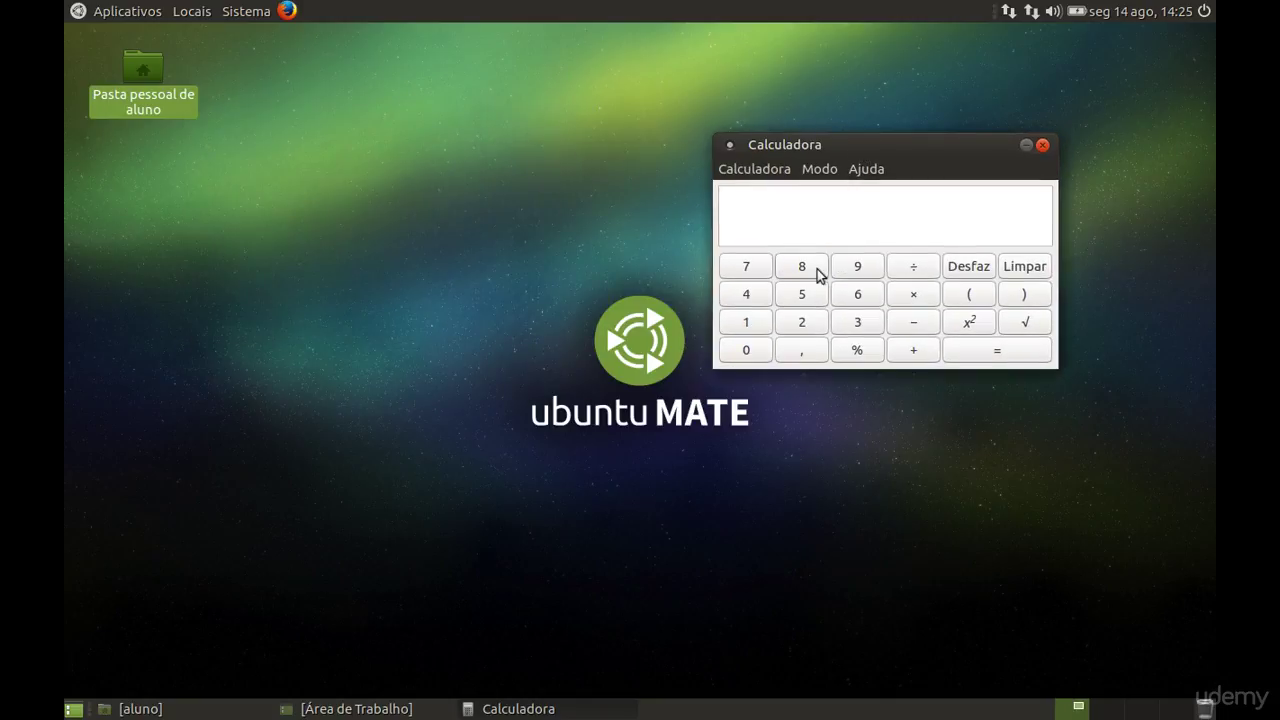
Calculate 56 × 3 in the calculator.
left_click(802, 300)
left_click(872, 298)
left_click(911, 297)
left_click(872, 324)
left_click(981, 340)
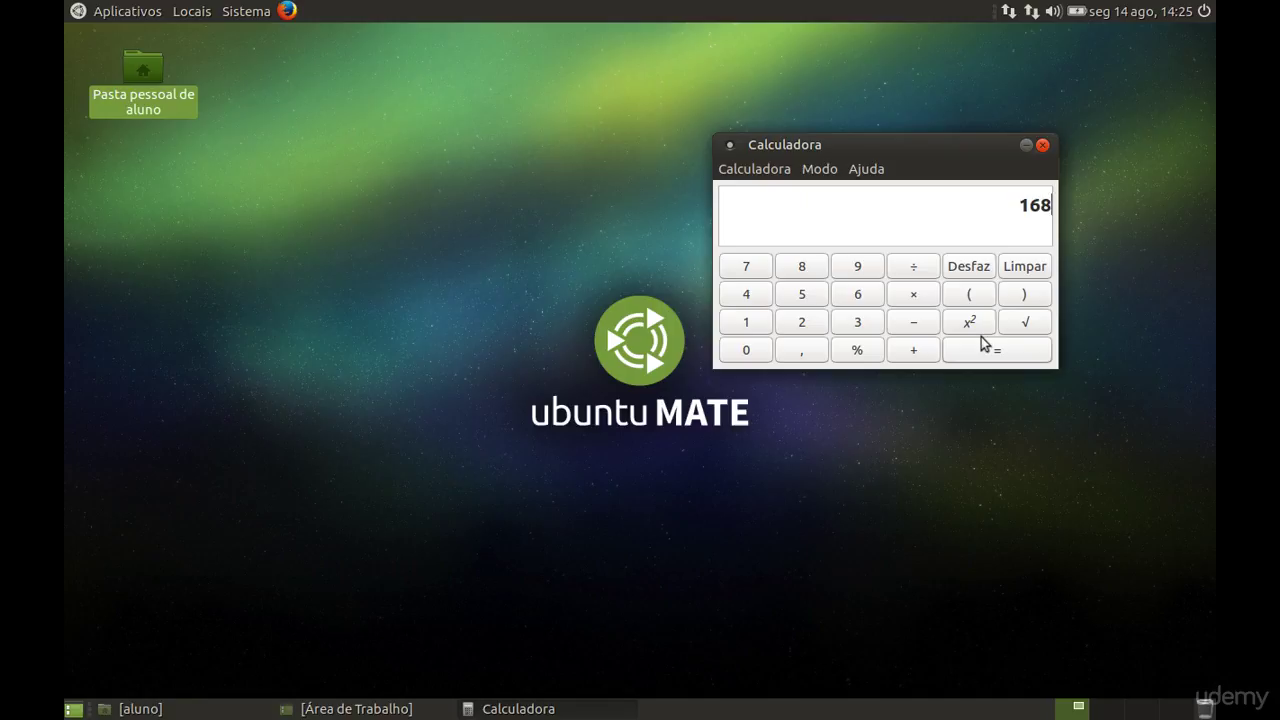
Look over the calculator's commands, switch it to Avançada mode, and reposition the enlarged window on the desktop.
left_click(775, 168)
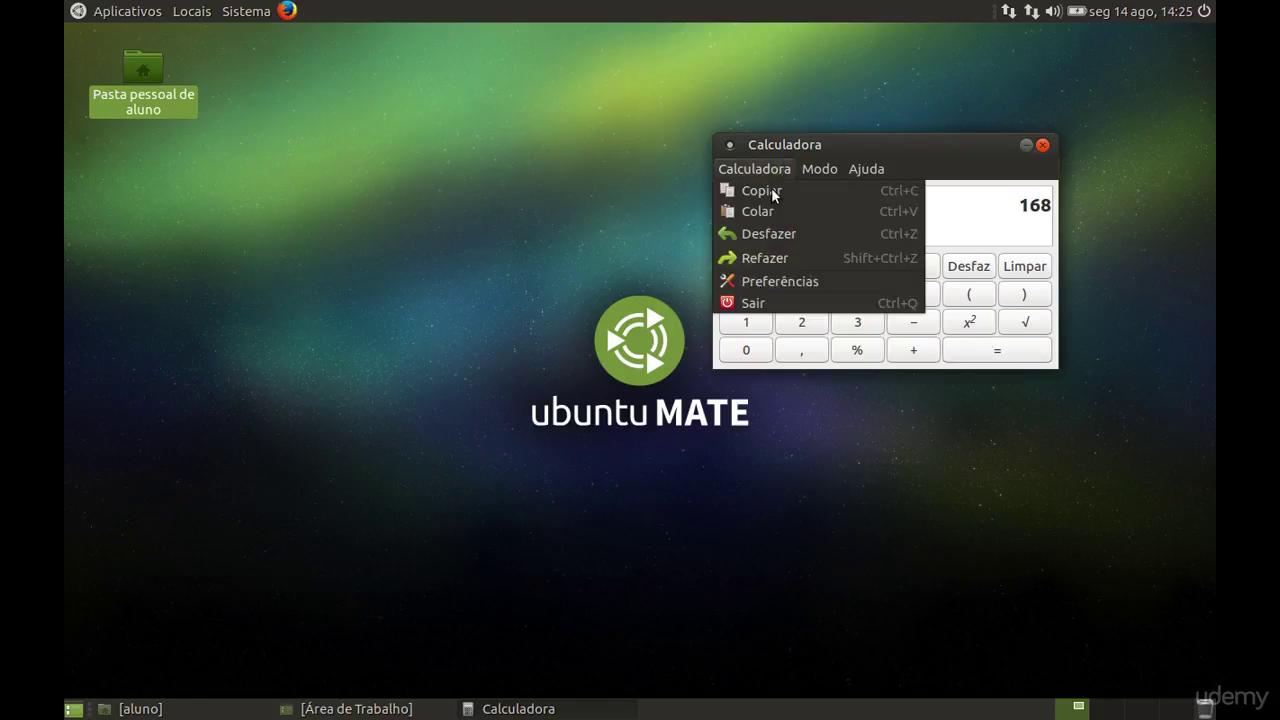
mouse_move(821, 174)
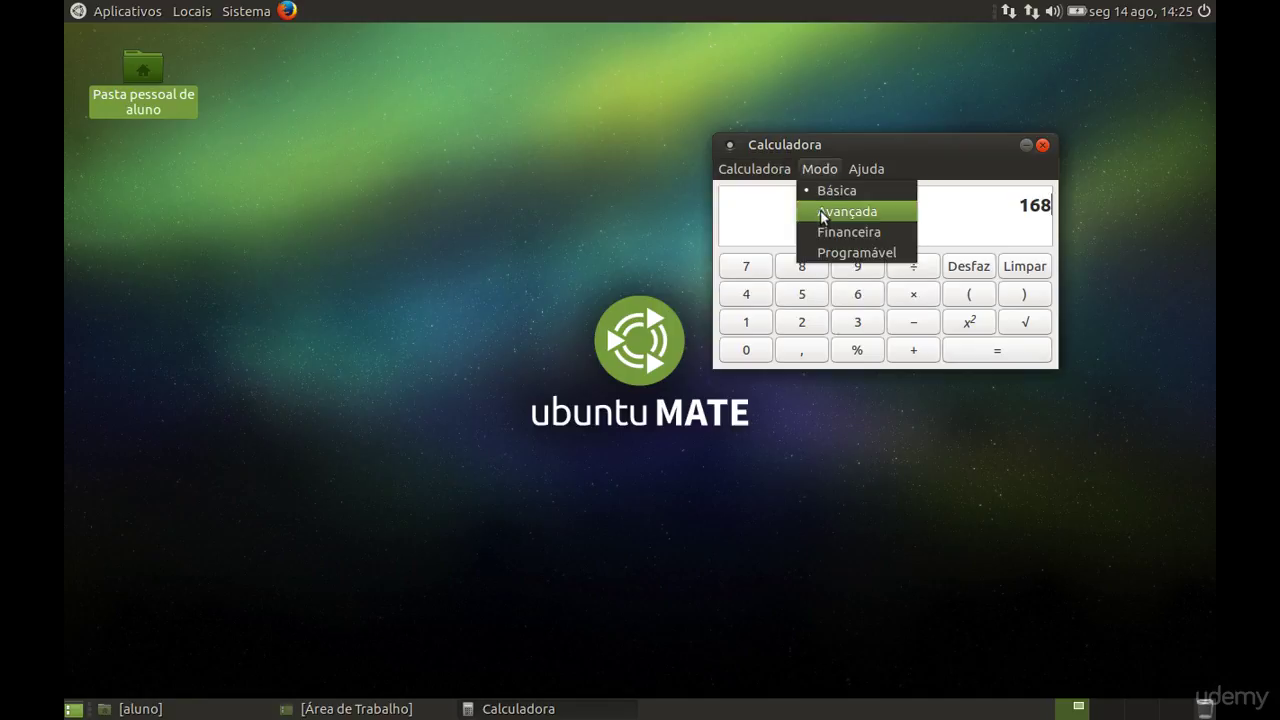
left_click(820, 210)
left_click_drag(787, 146, 634, 132)
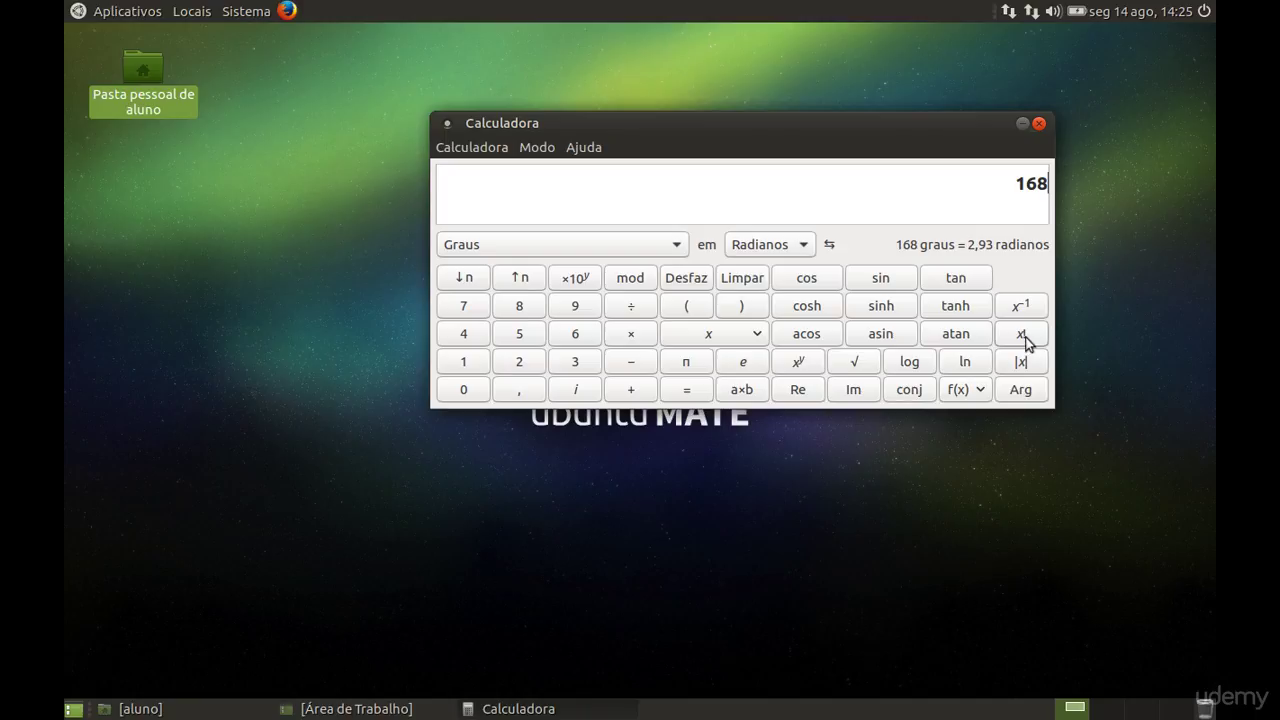
Clear the previous result from the calculator and compute the factorial of 5.
key("BackSpace")
key("BackSpace")
key("BackSpace")
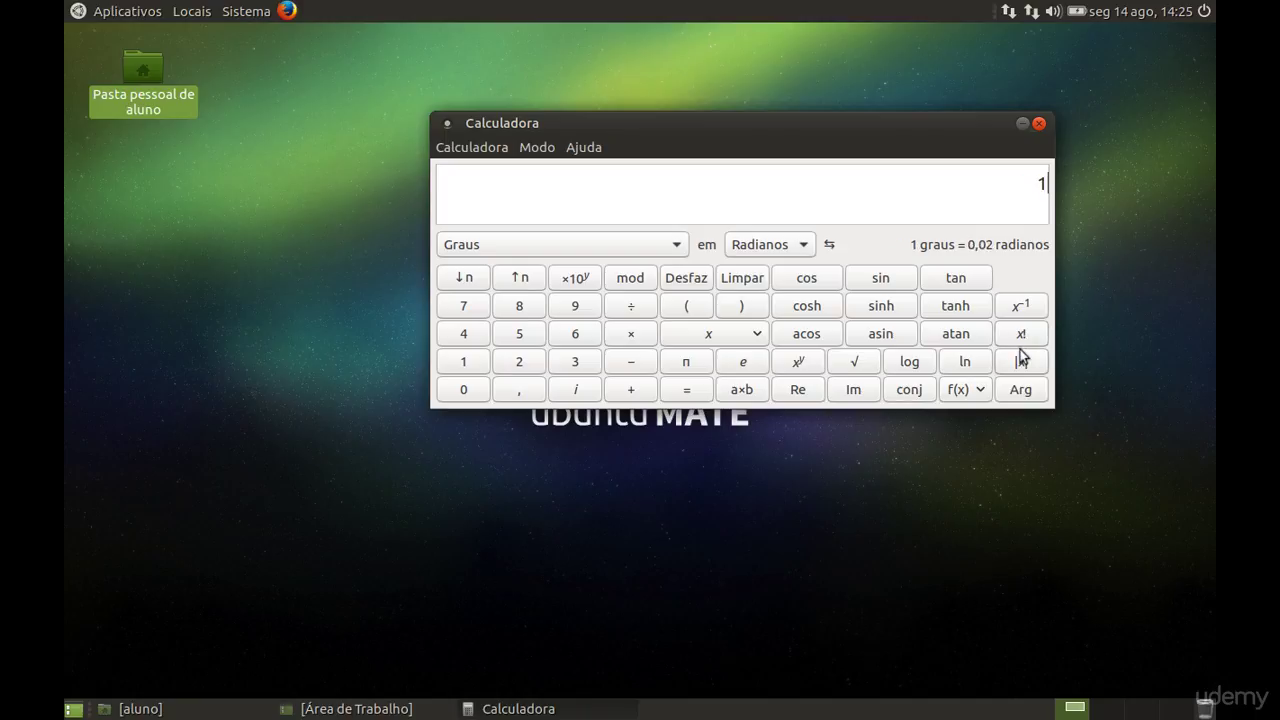
type("5")
left_click(1020, 336)
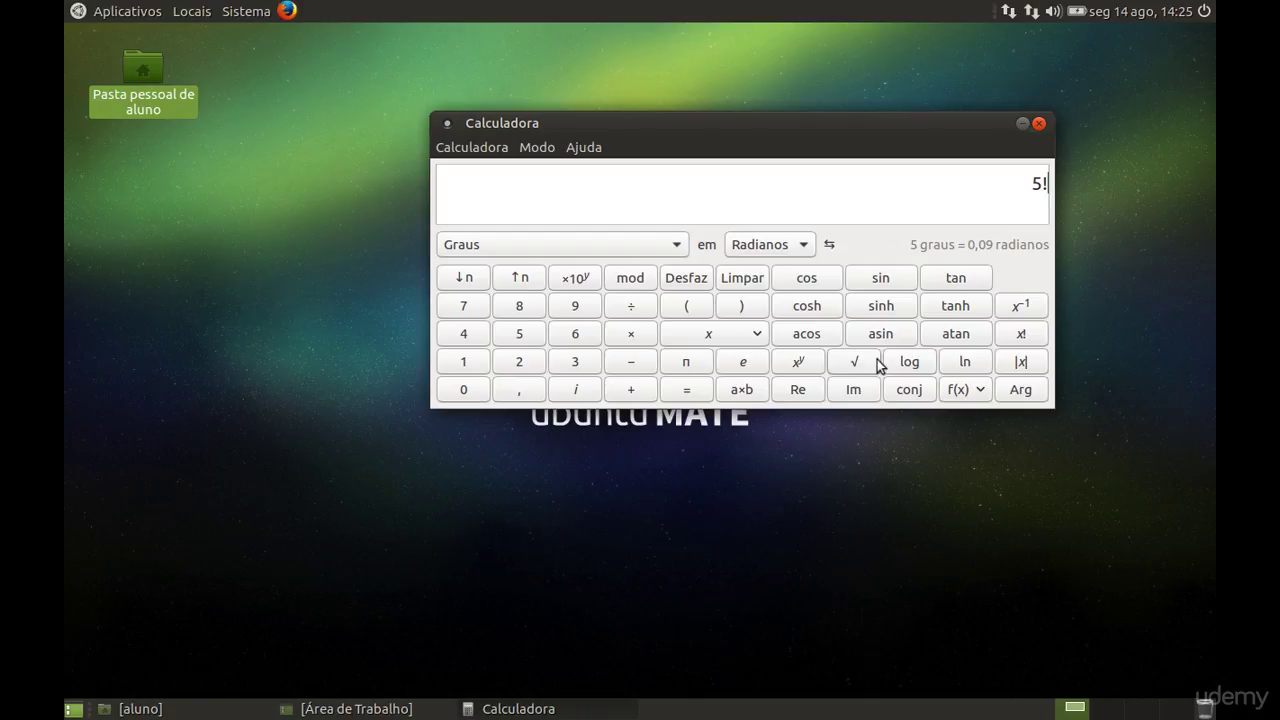
key("Return")
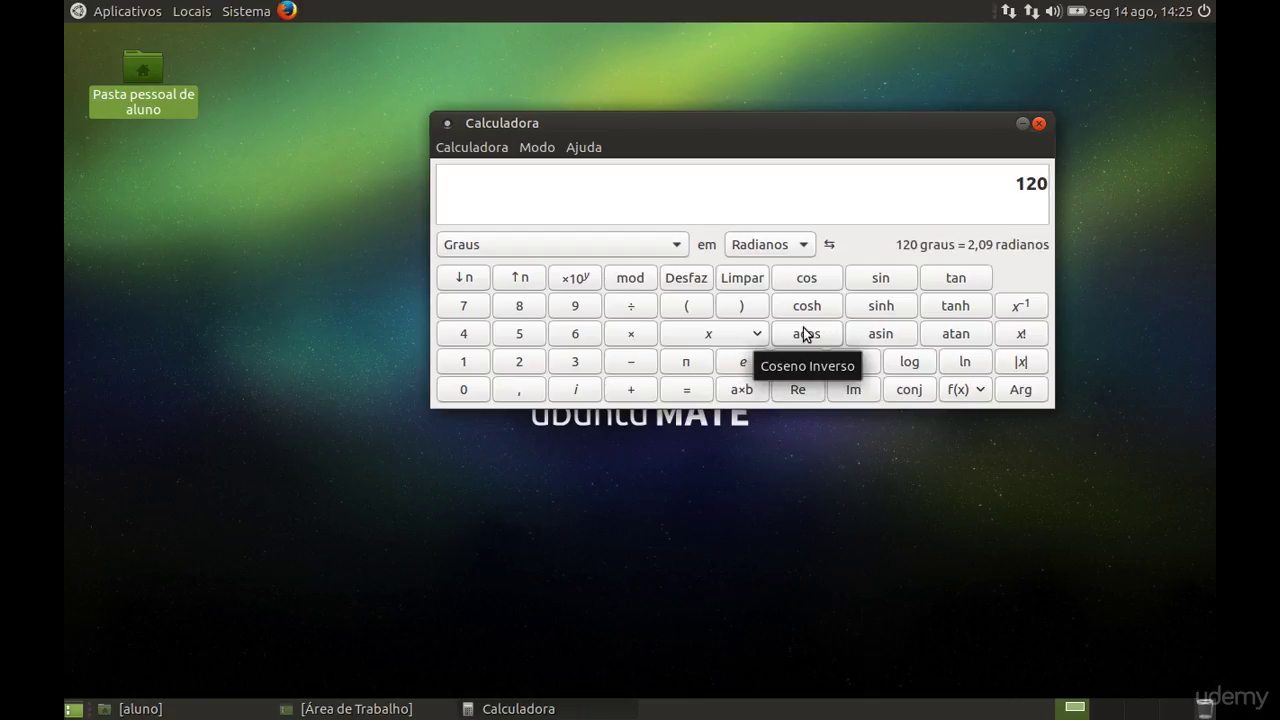
Switch the calculator to Financeira mode to view its functions, and change it to Programável mode.
left_click(538, 148)
left_click(552, 211)
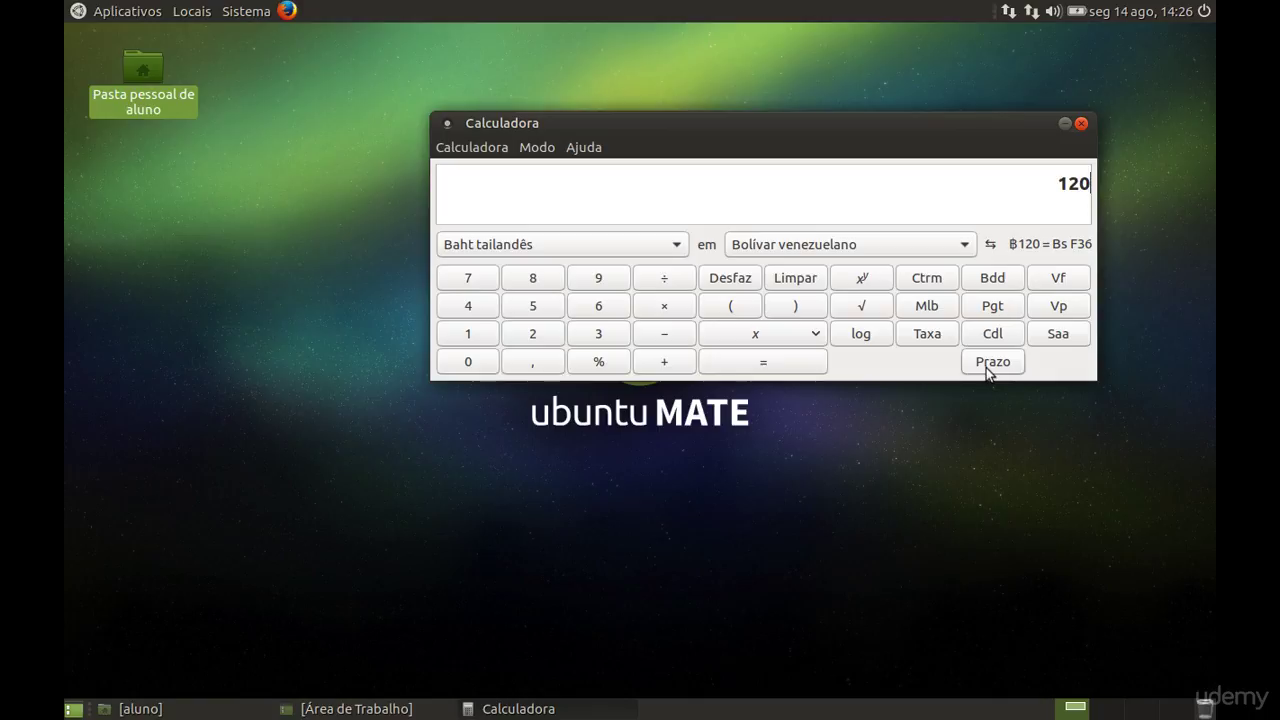
left_click(537, 147)
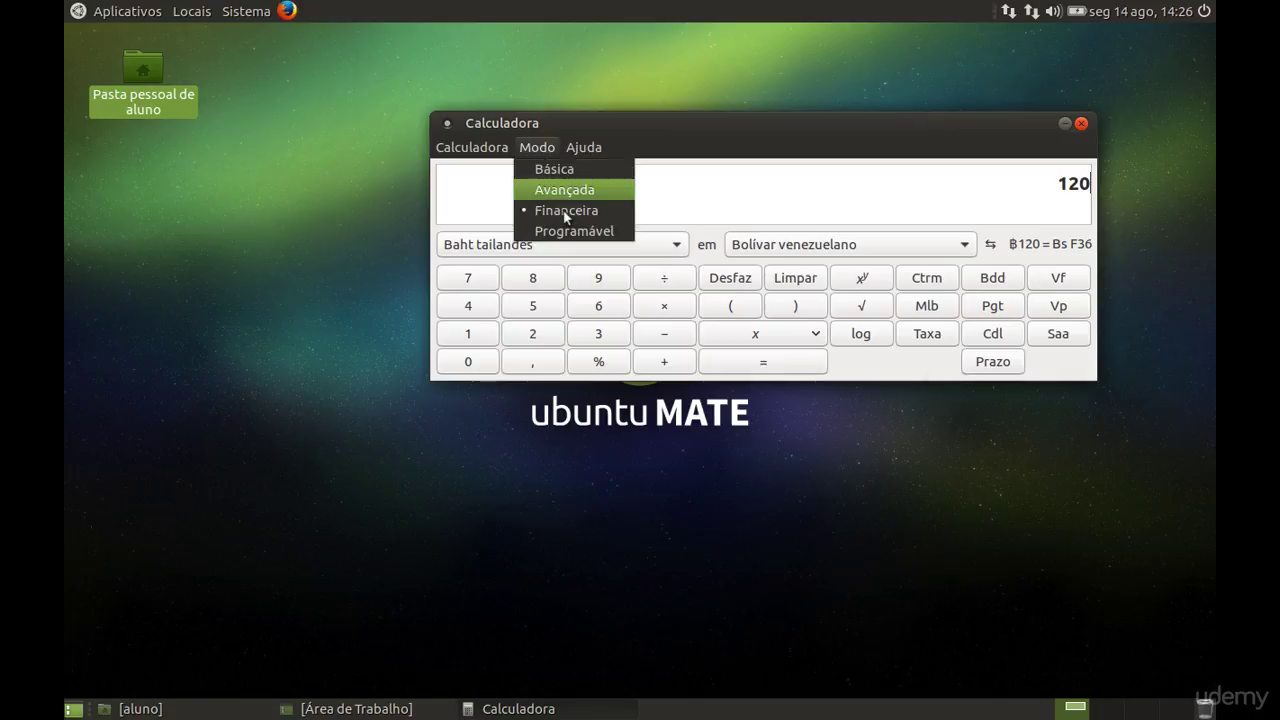
left_click(567, 226)
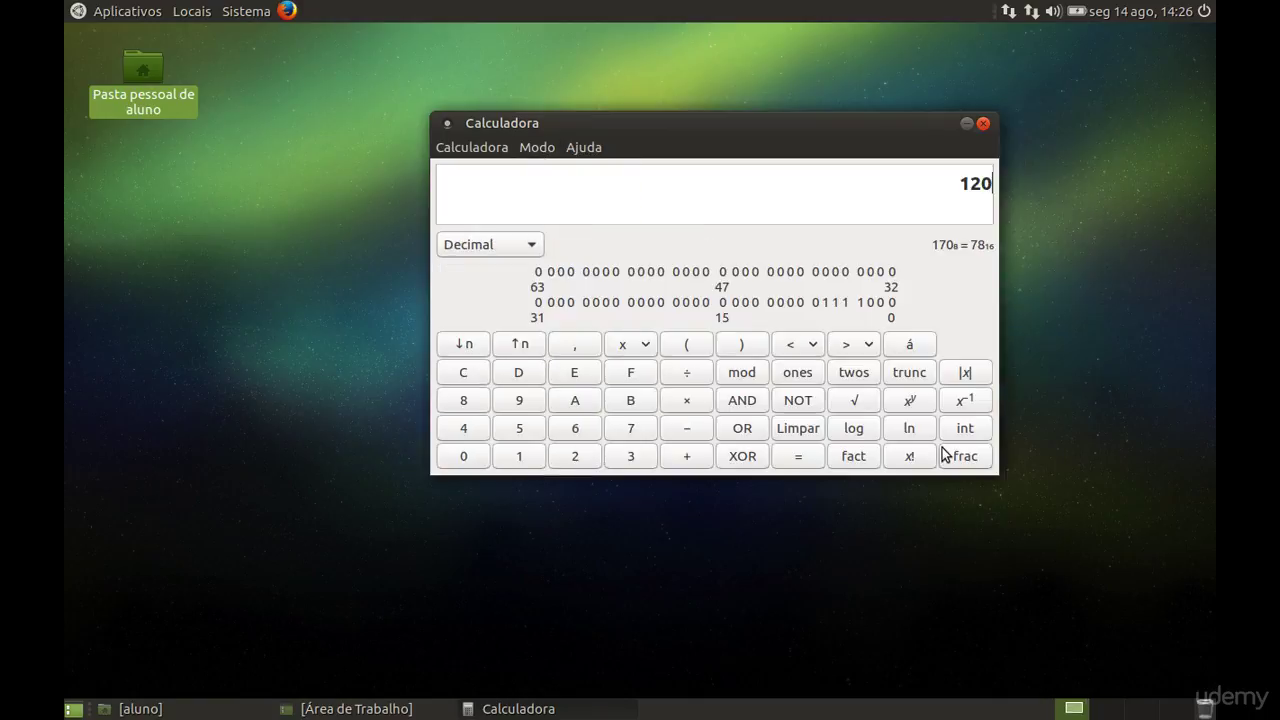
Check the calculator's number base options, keeping Decimal, and close the calculator.
left_click(458, 240)
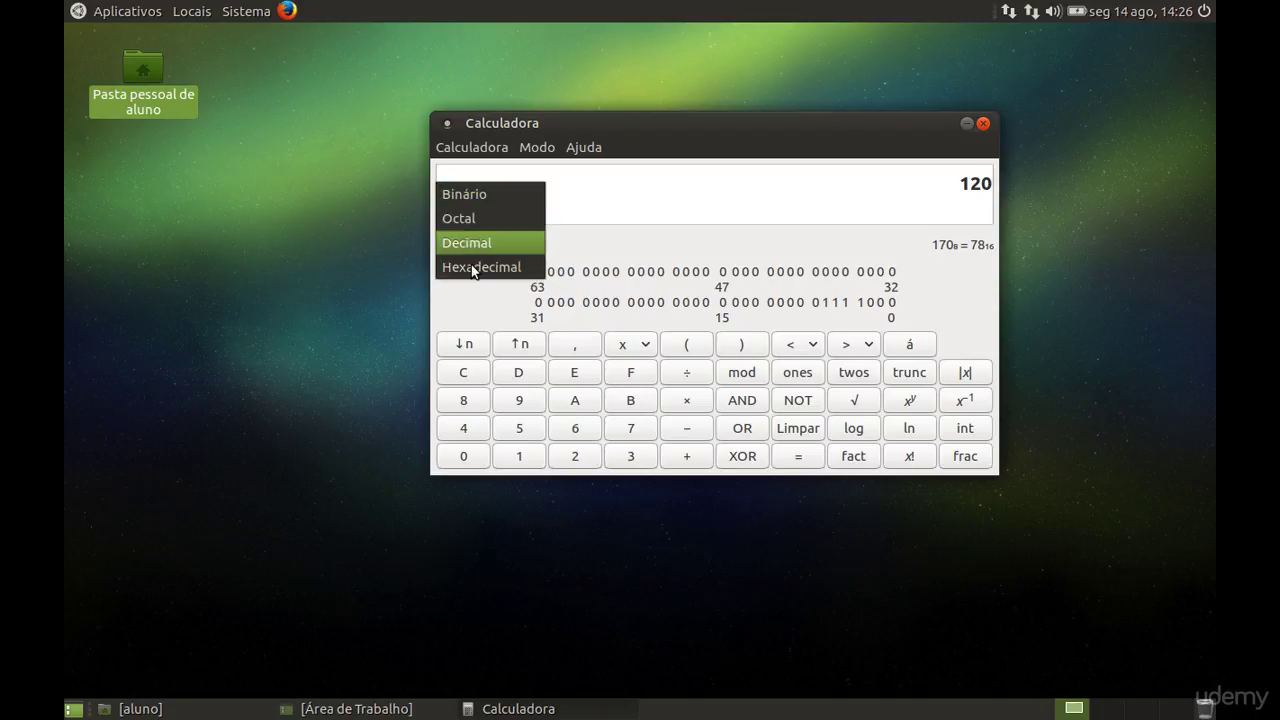
left_click(896, 170)
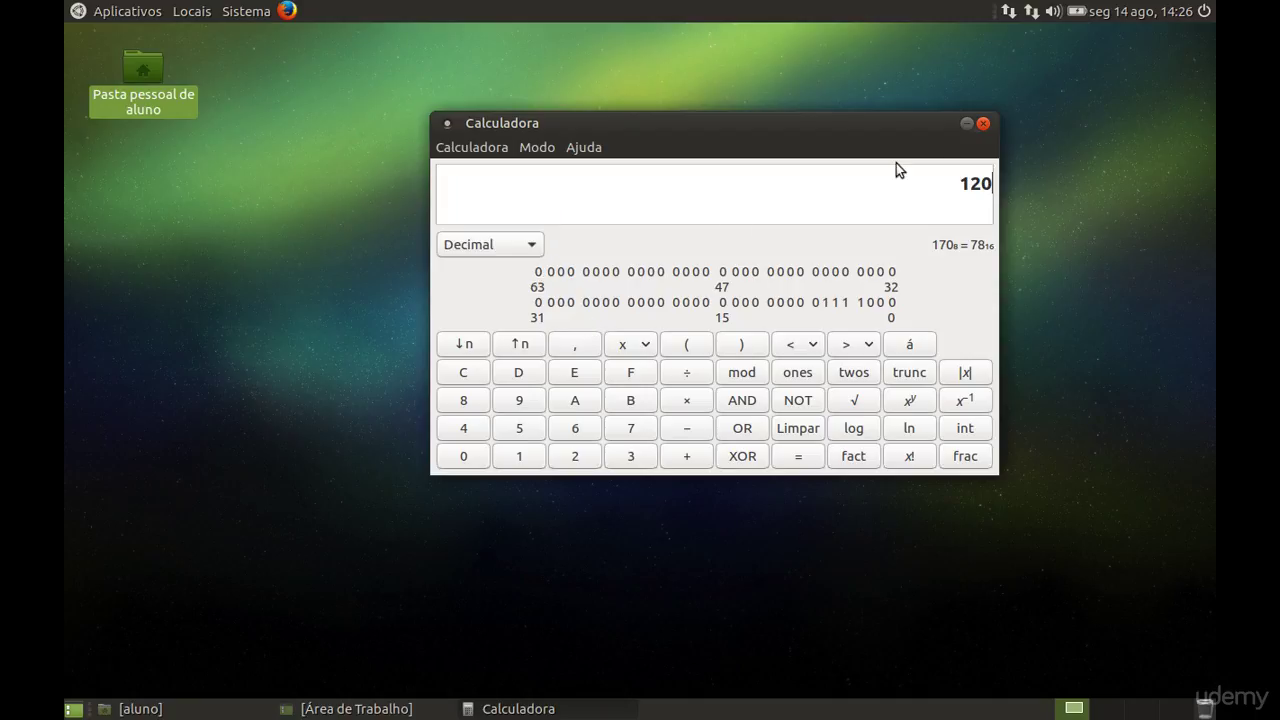
left_click(984, 124)
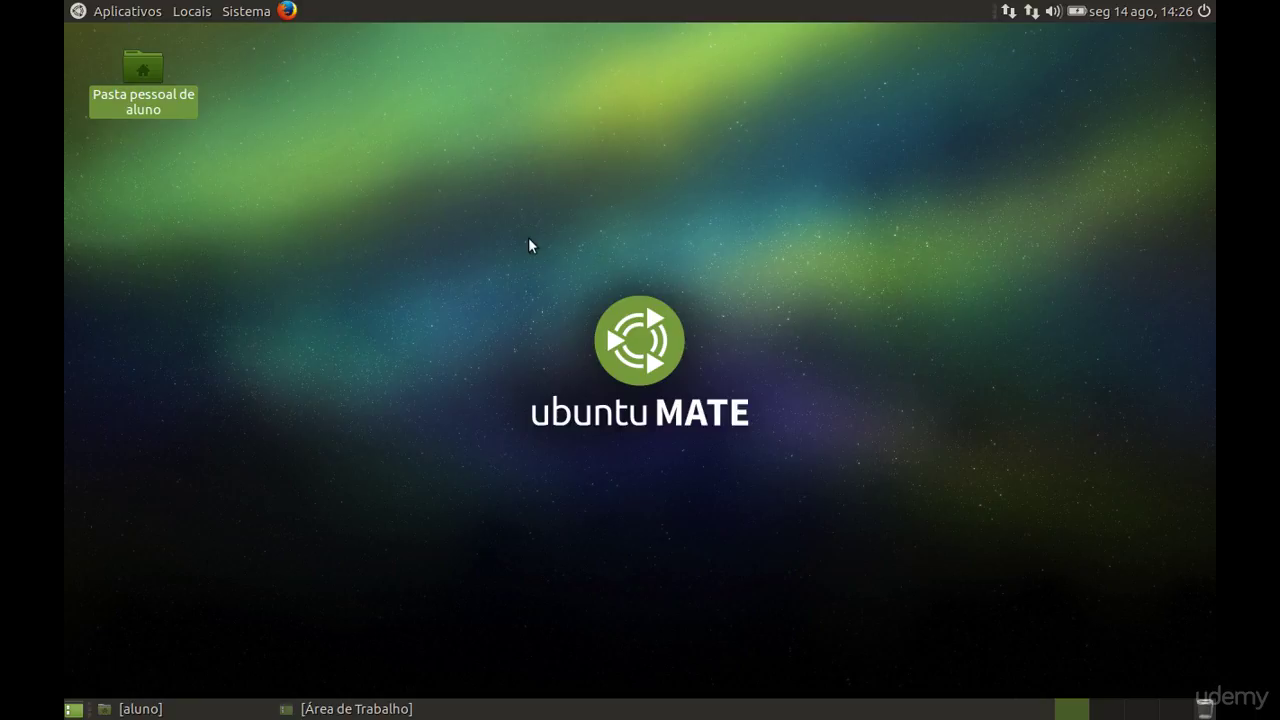
left_click(140, 14)
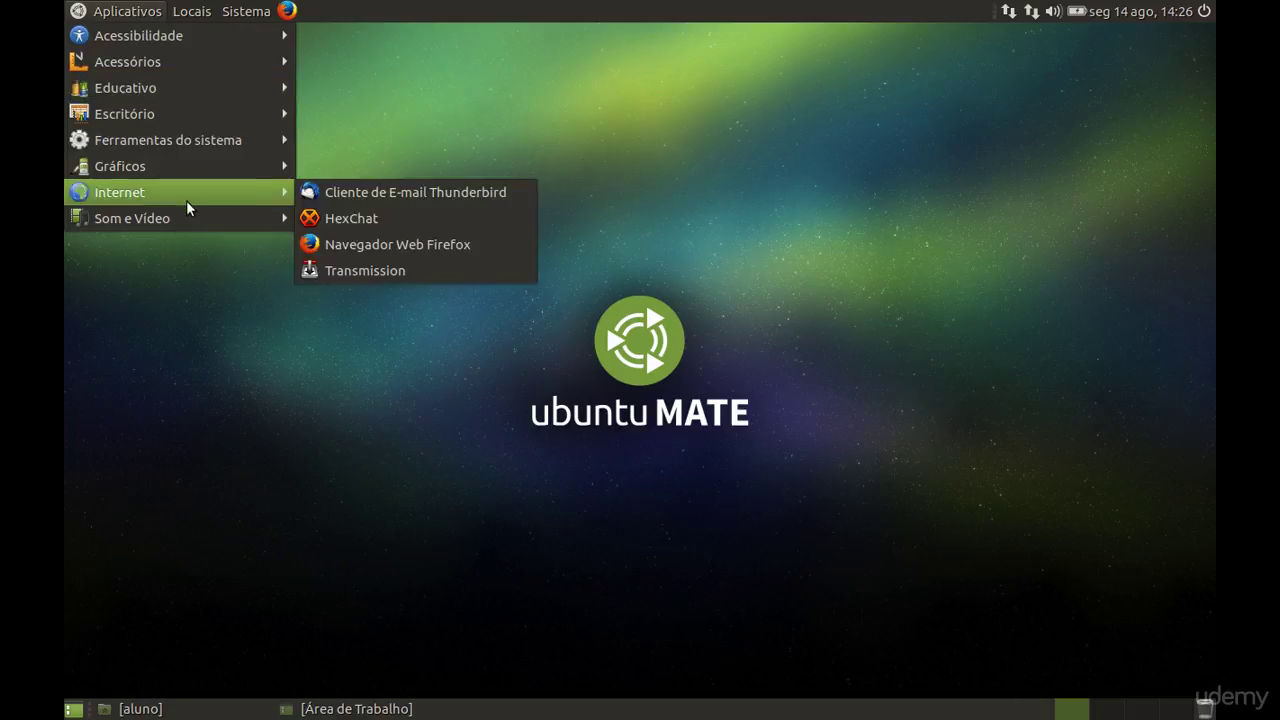
mouse_move(182, 224)
left_click(272, 418)
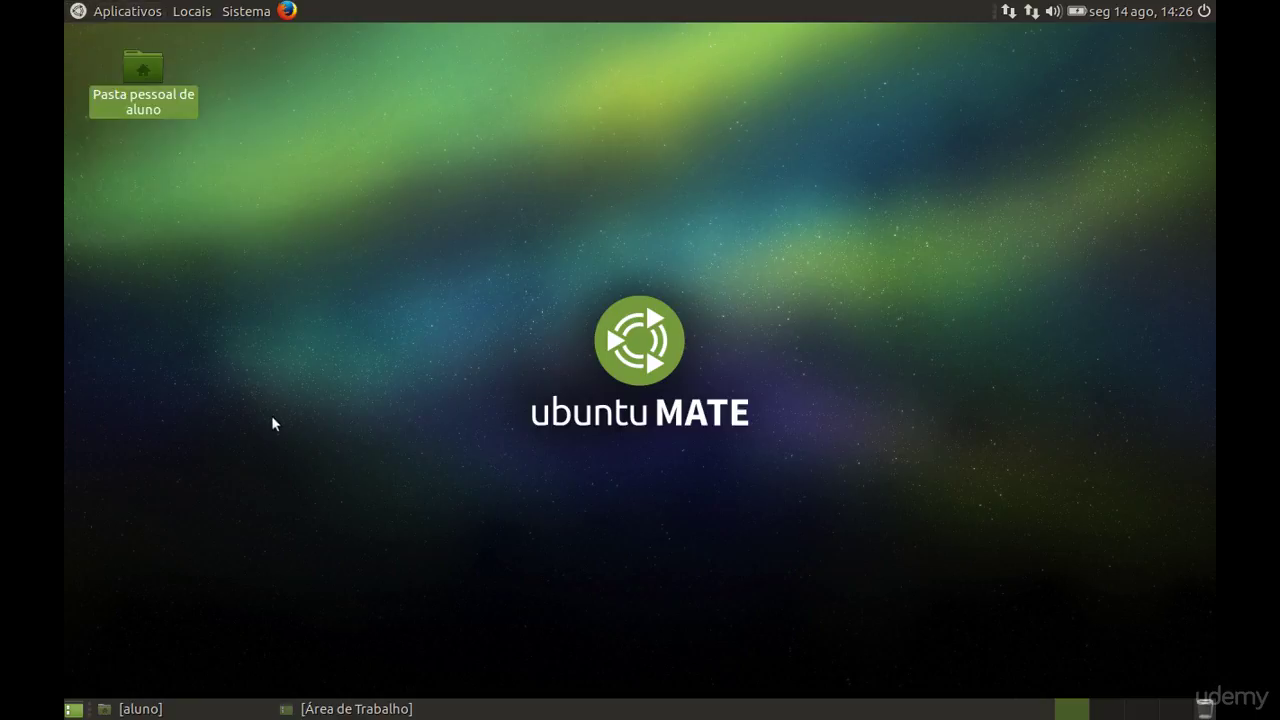
Launch Editor de Texto Pluma and move its window to the middle of the desktop, clear of the home folder shortcut.
left_click(114, 15)
mouse_move(150, 62)
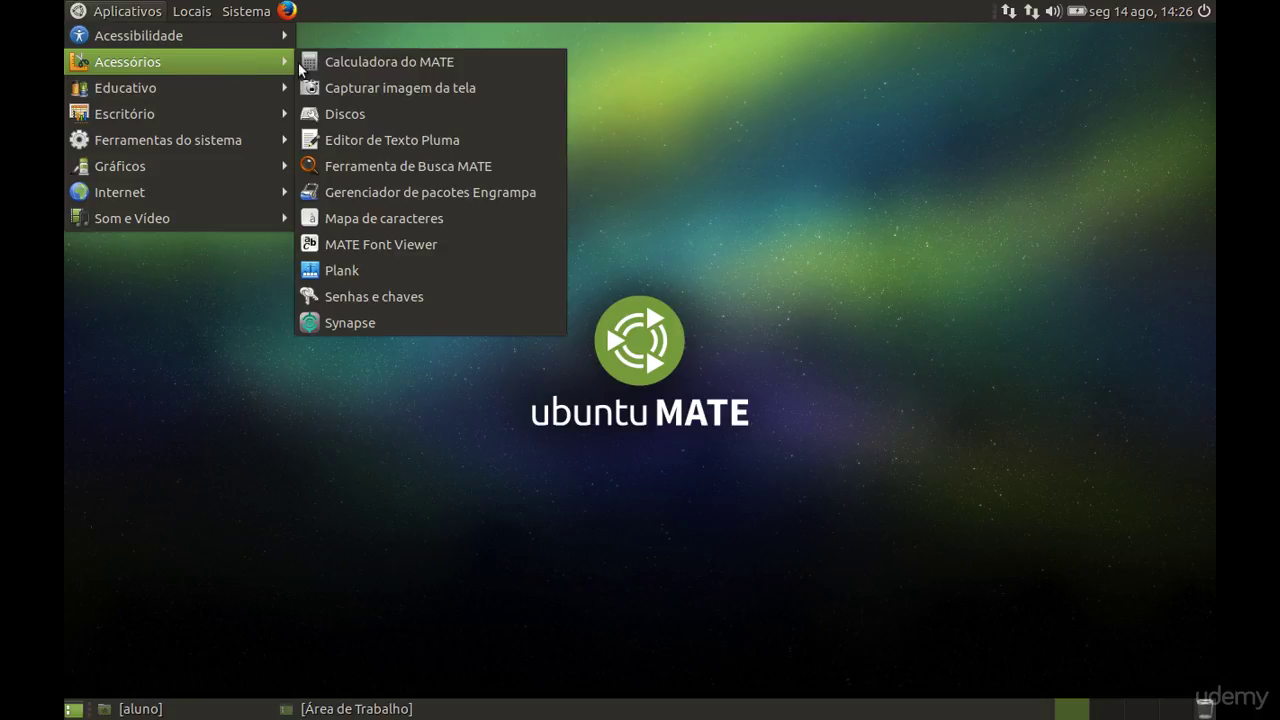
left_click(364, 138)
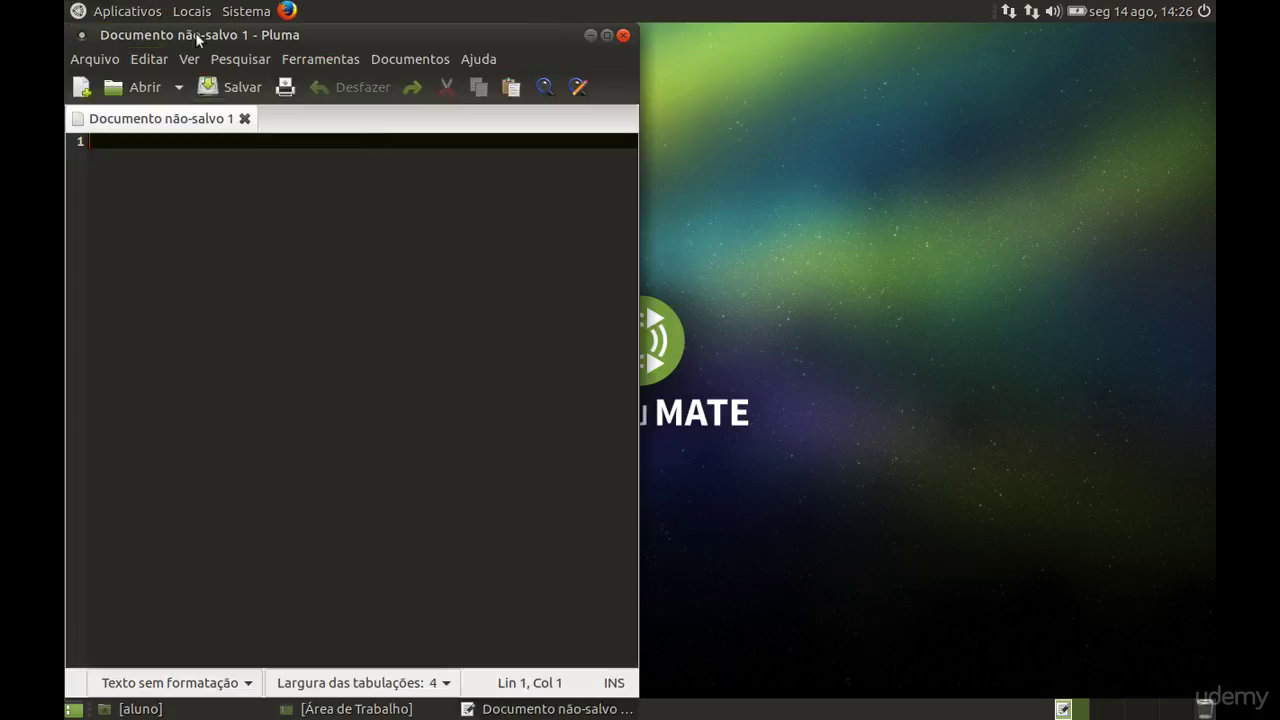
left_click_drag(197, 38, 700, 40)
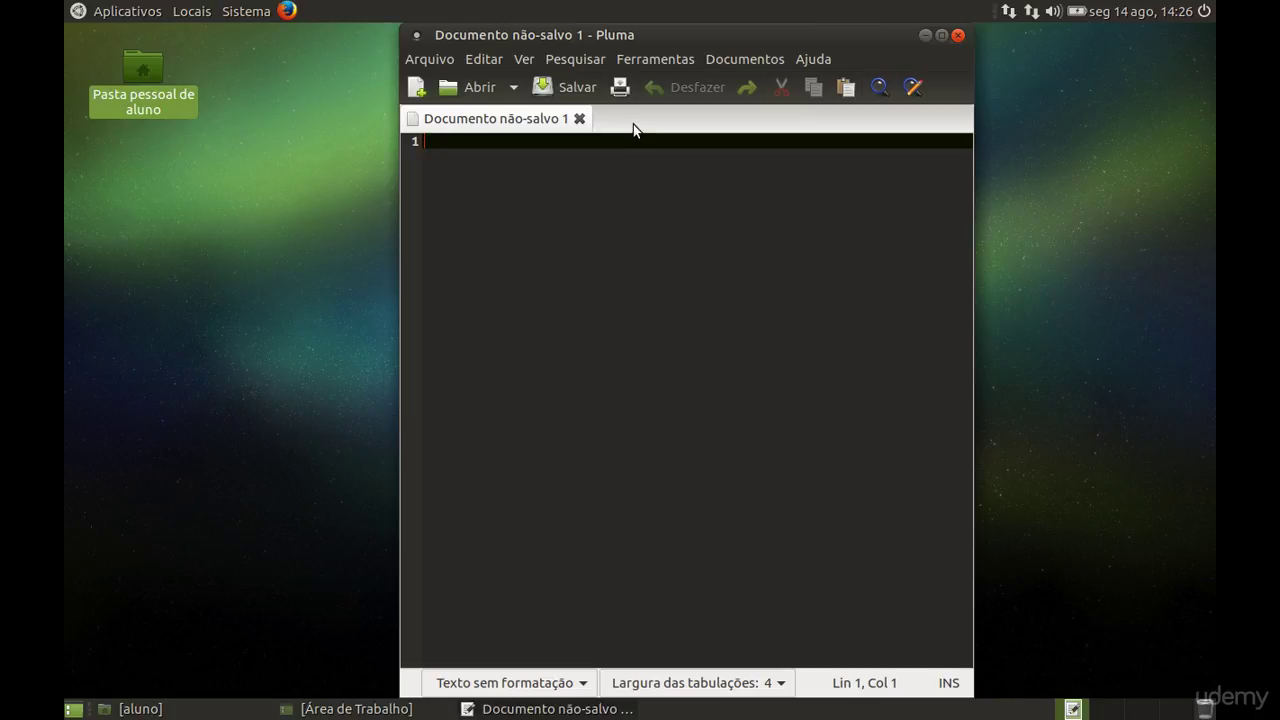
Create a second document in Pluma containing the text "jhj" and minimize the editor window.
left_click(451, 58)
left_click(452, 80)
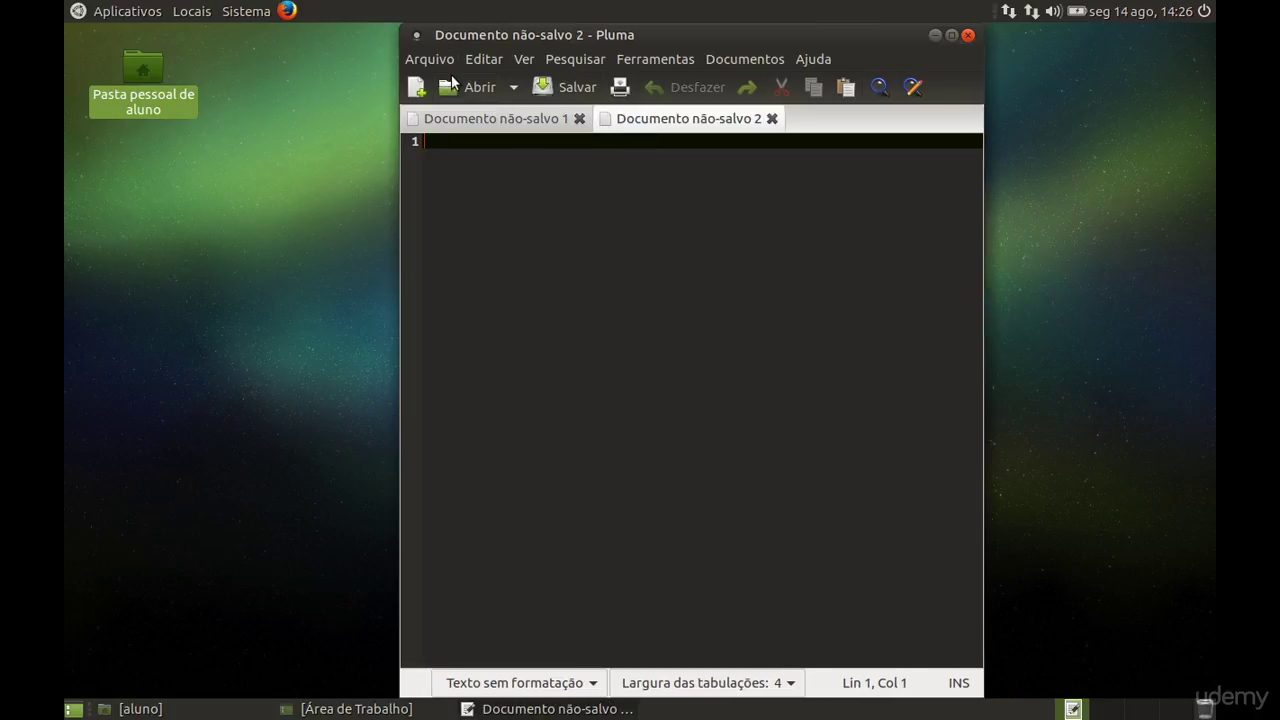
left_click(514, 122)
left_click(659, 128)
type("jhj")
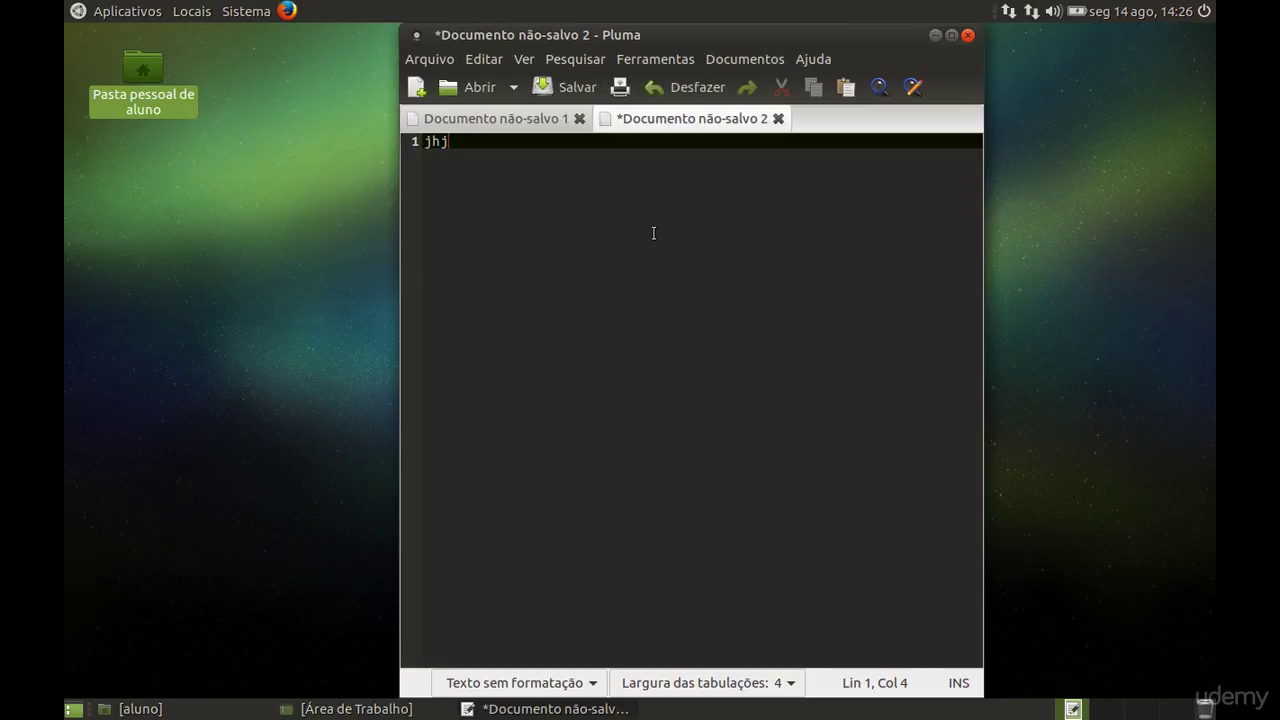
left_click(935, 36)
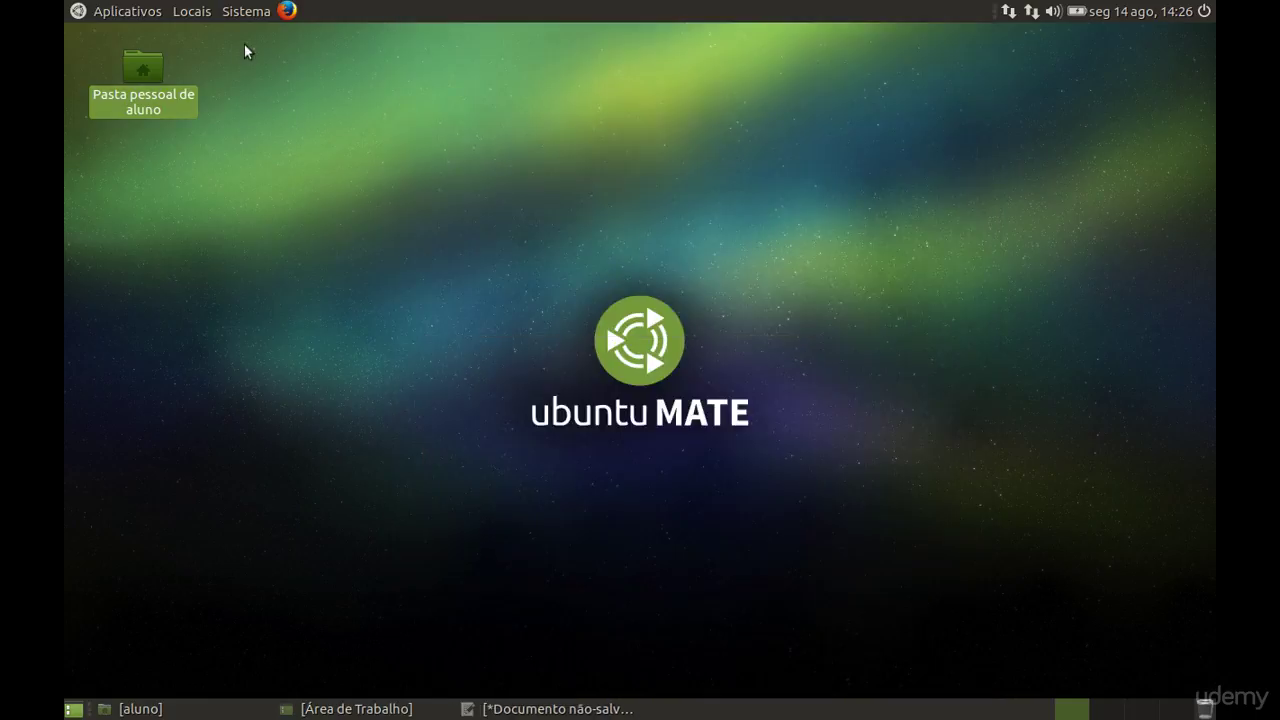
Look over the Locais entries, open the Bem vindo screen from the system administration entries, and close it.
left_click(194, 12)
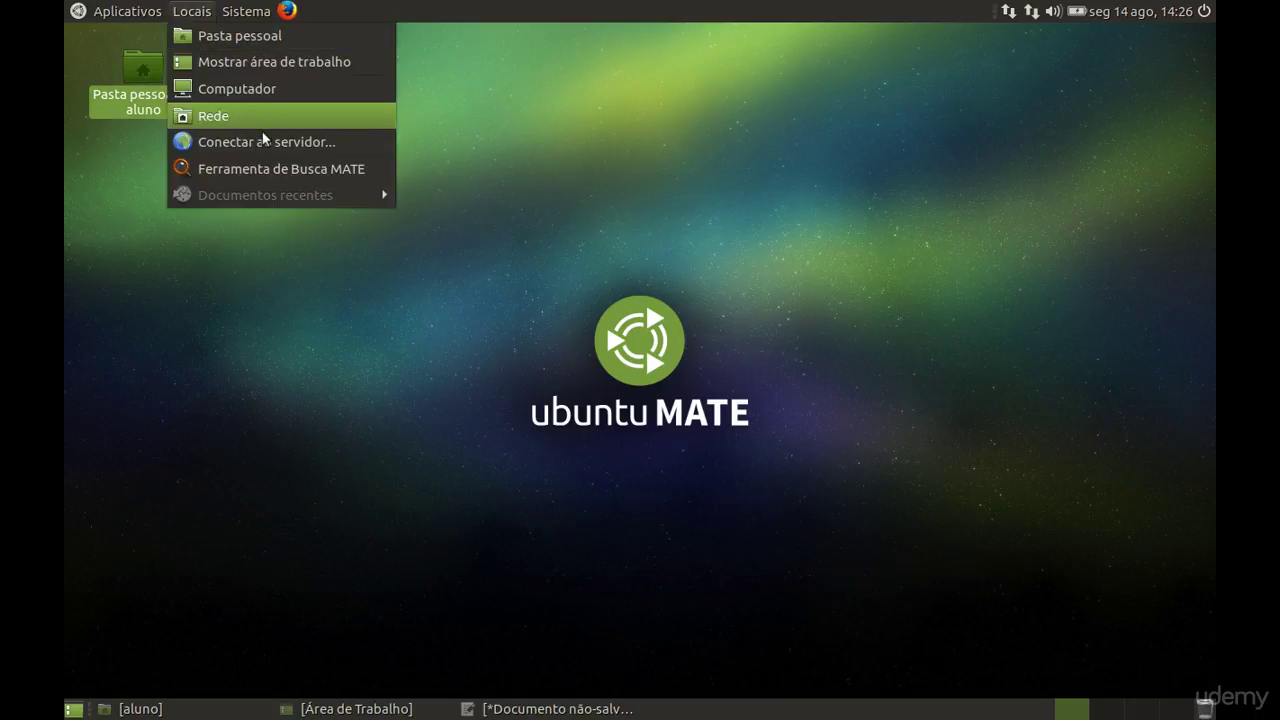
mouse_move(246, 11)
mouse_move(273, 38)
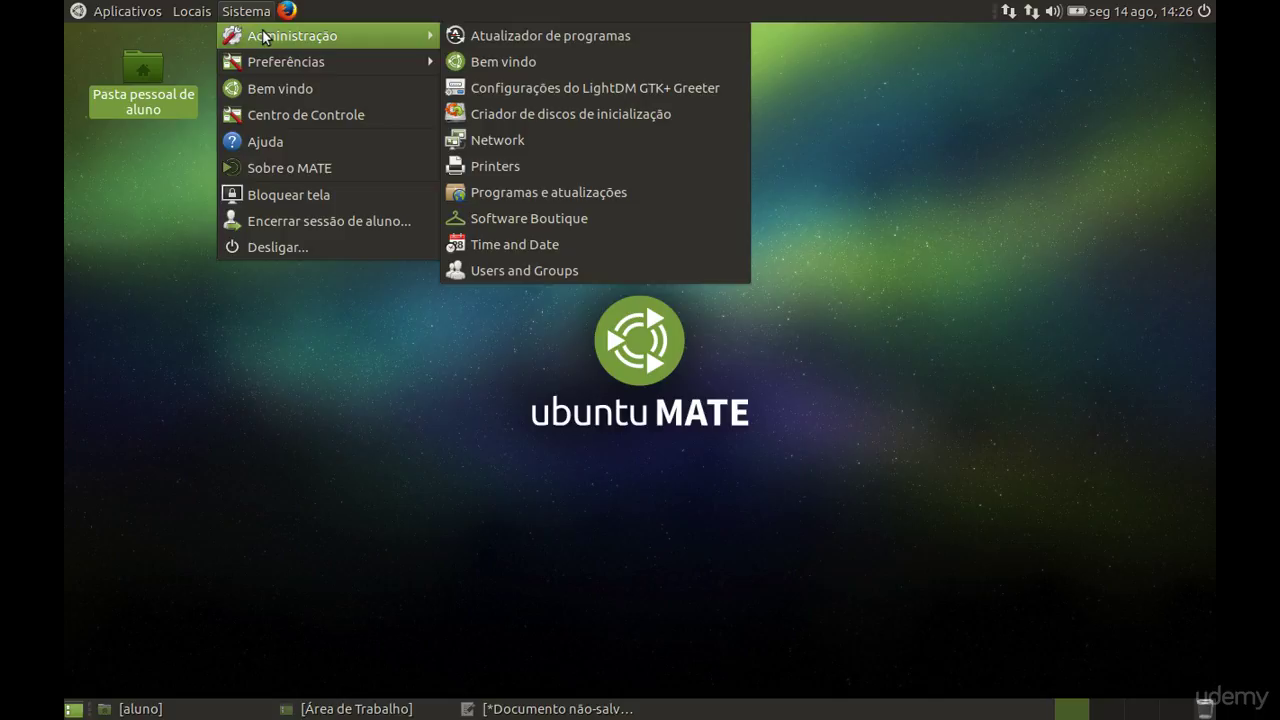
left_click(520, 61)
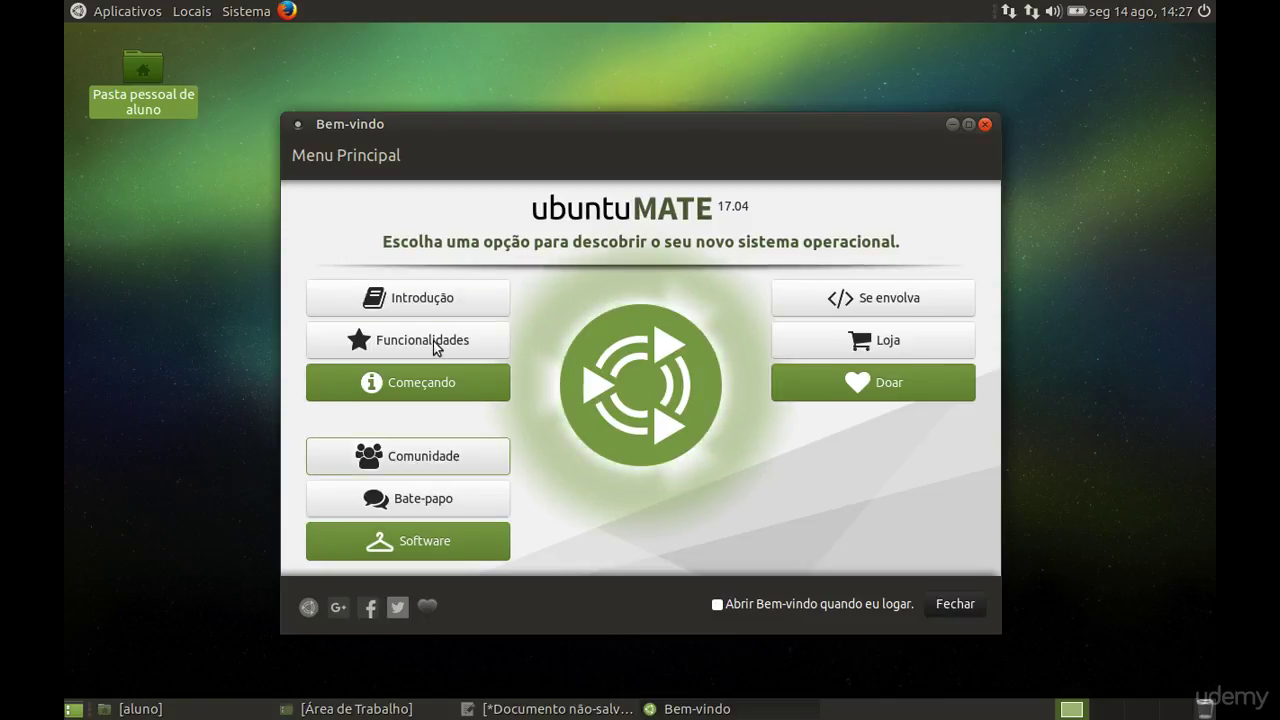
left_click(985, 124)
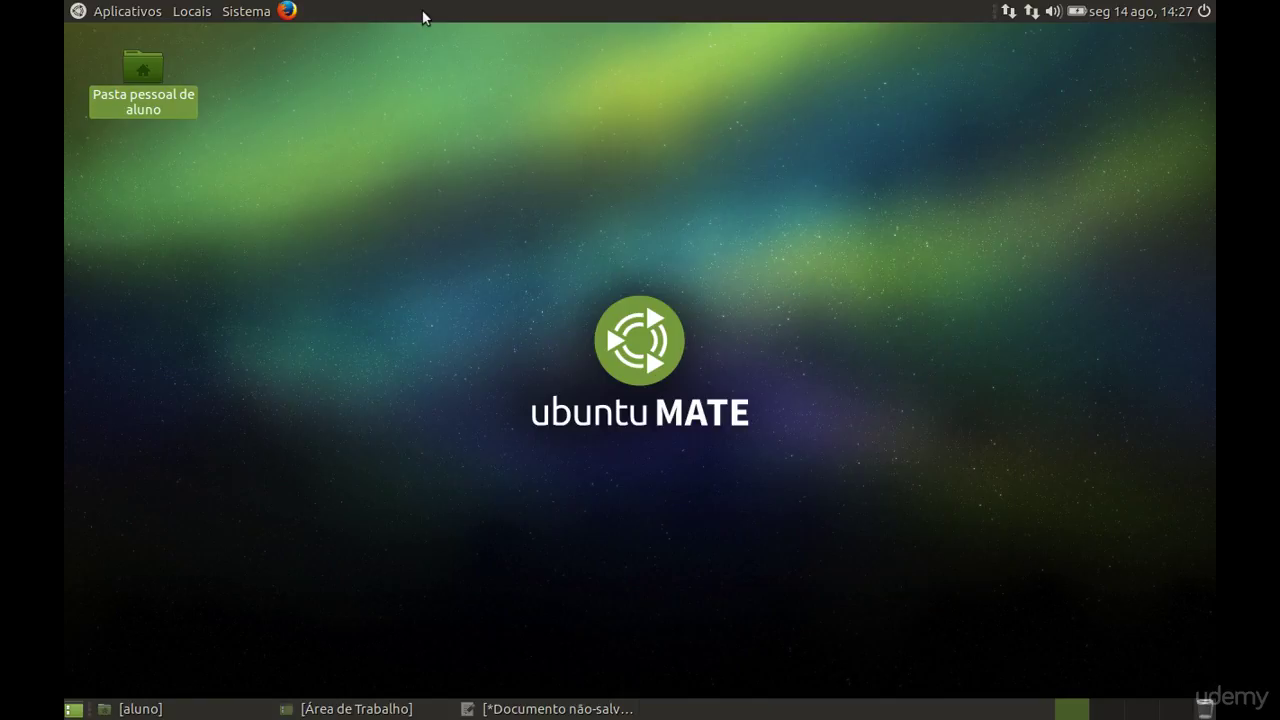
View the Centro de Controle, close it, and look over the Administração entries such as Software Boutique.
left_click(243, 14)
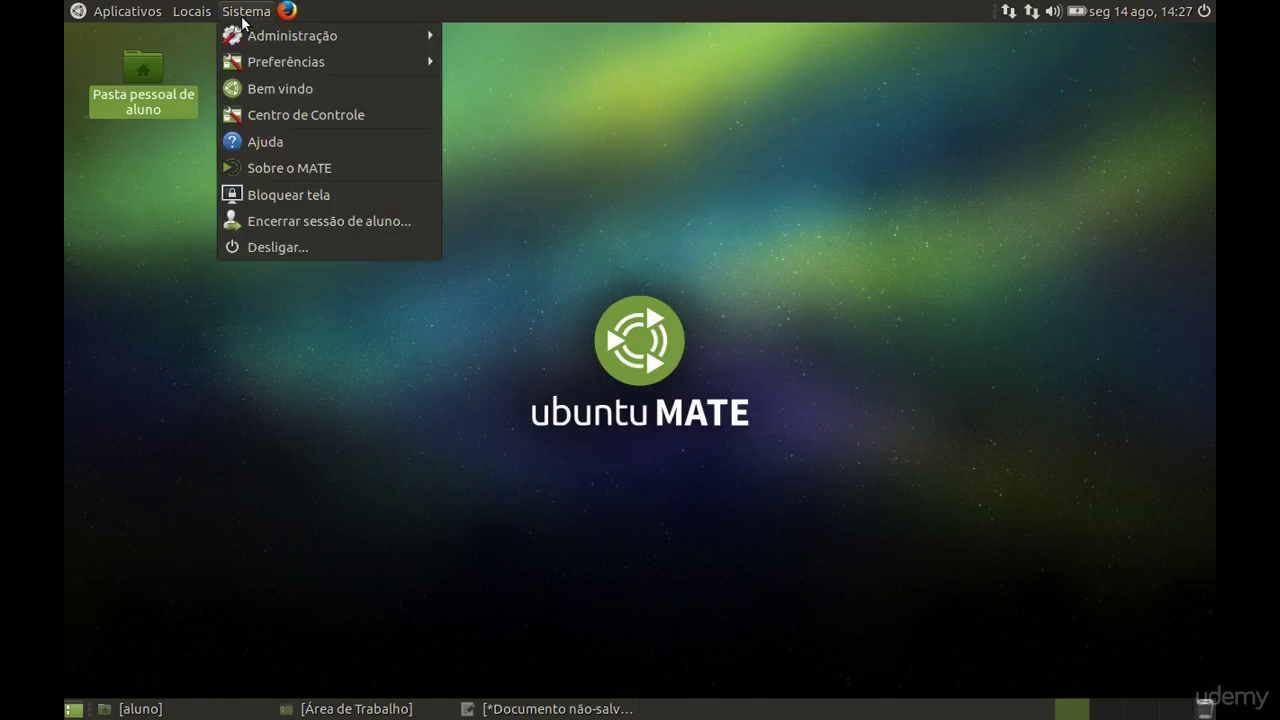
left_click(280, 114)
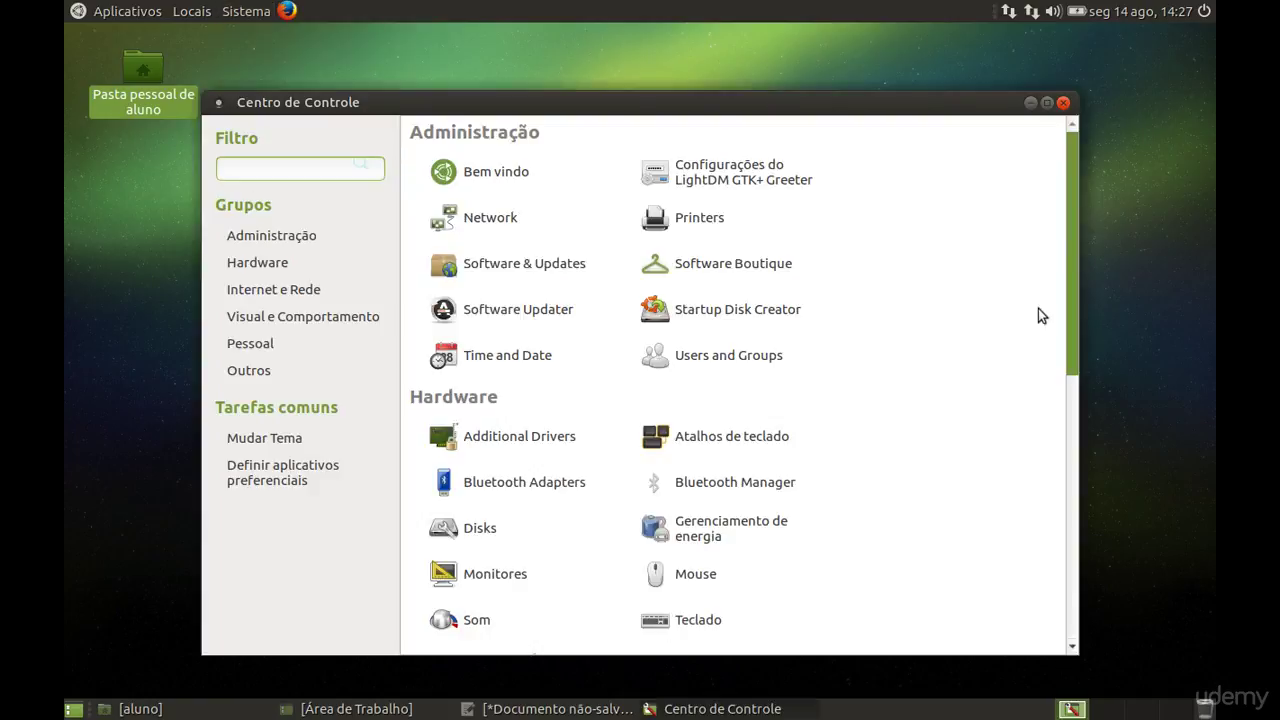
left_click(1064, 103)
left_click(232, 12)
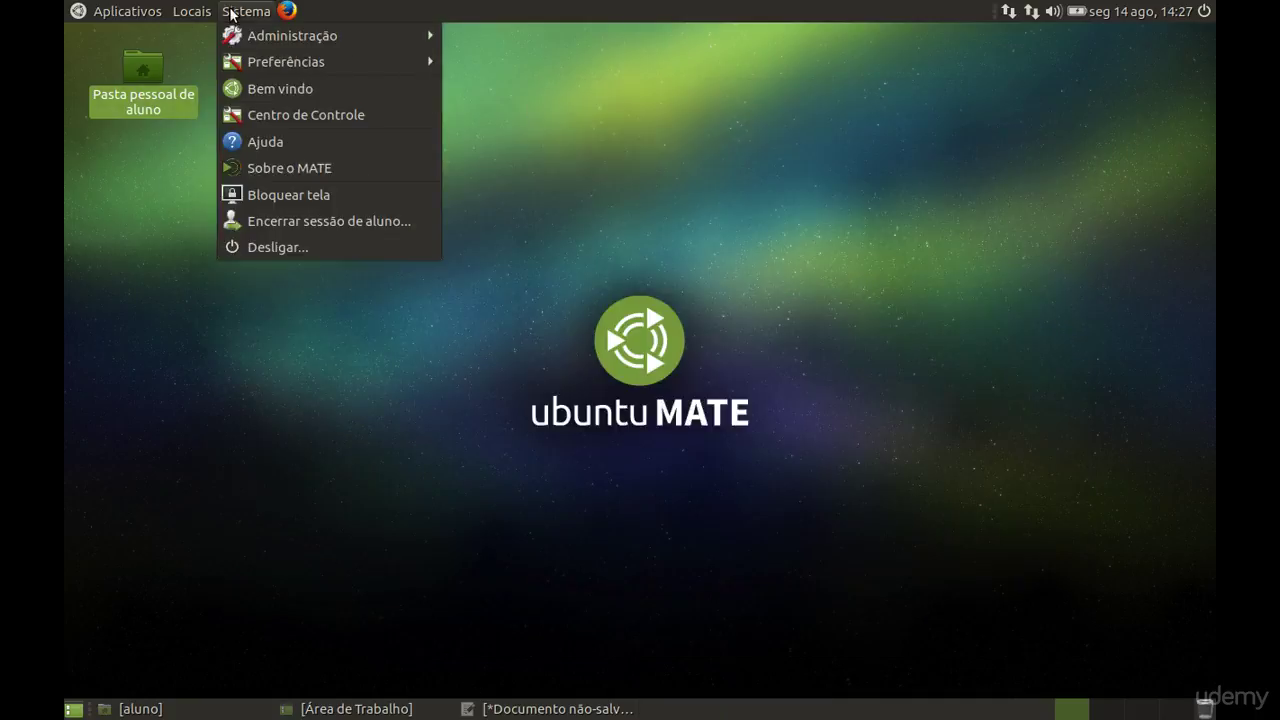
mouse_move(250, 36)
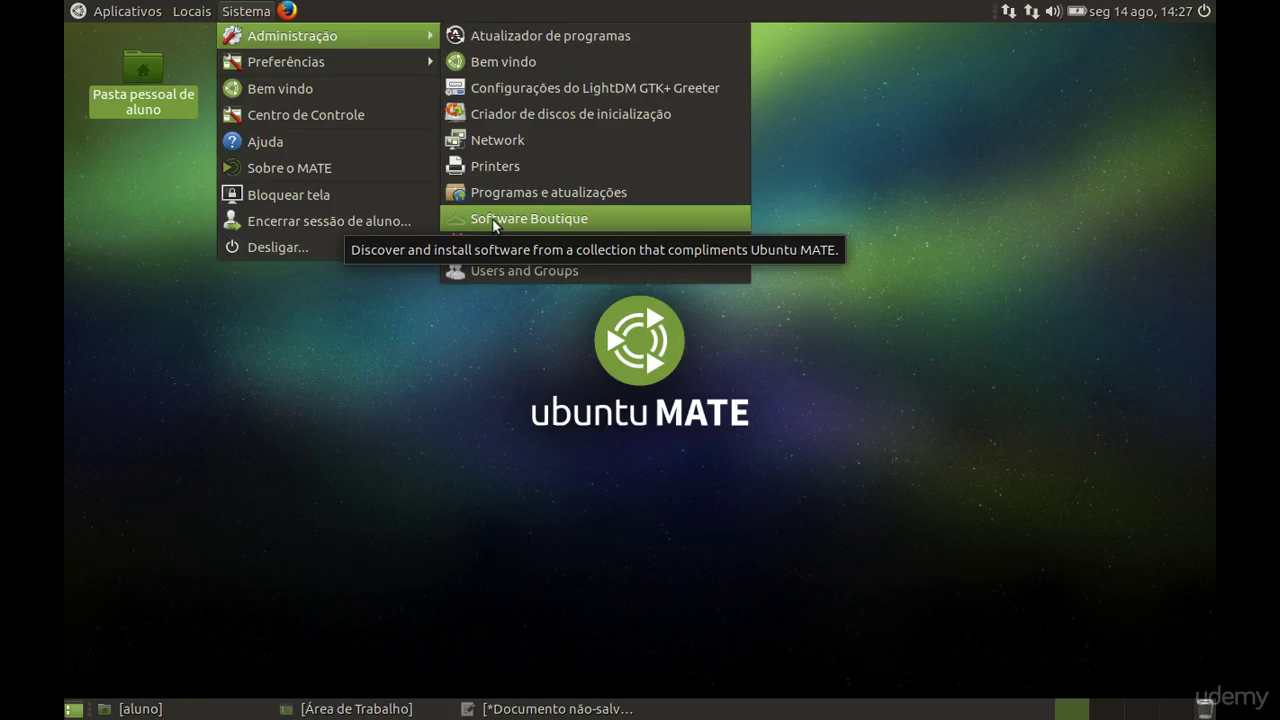
left_click(475, 512)
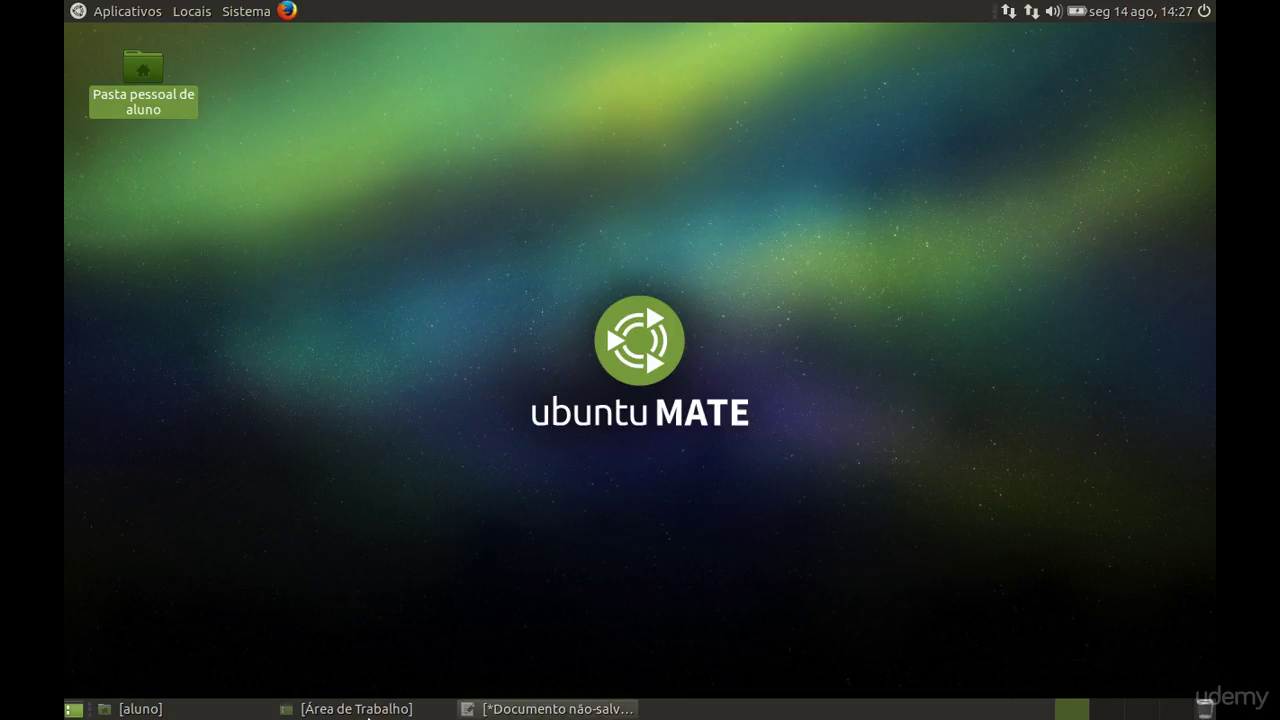
Restore the minimized aluno folder window, check the commands for its empty area, and close the window.
left_click(135, 709)
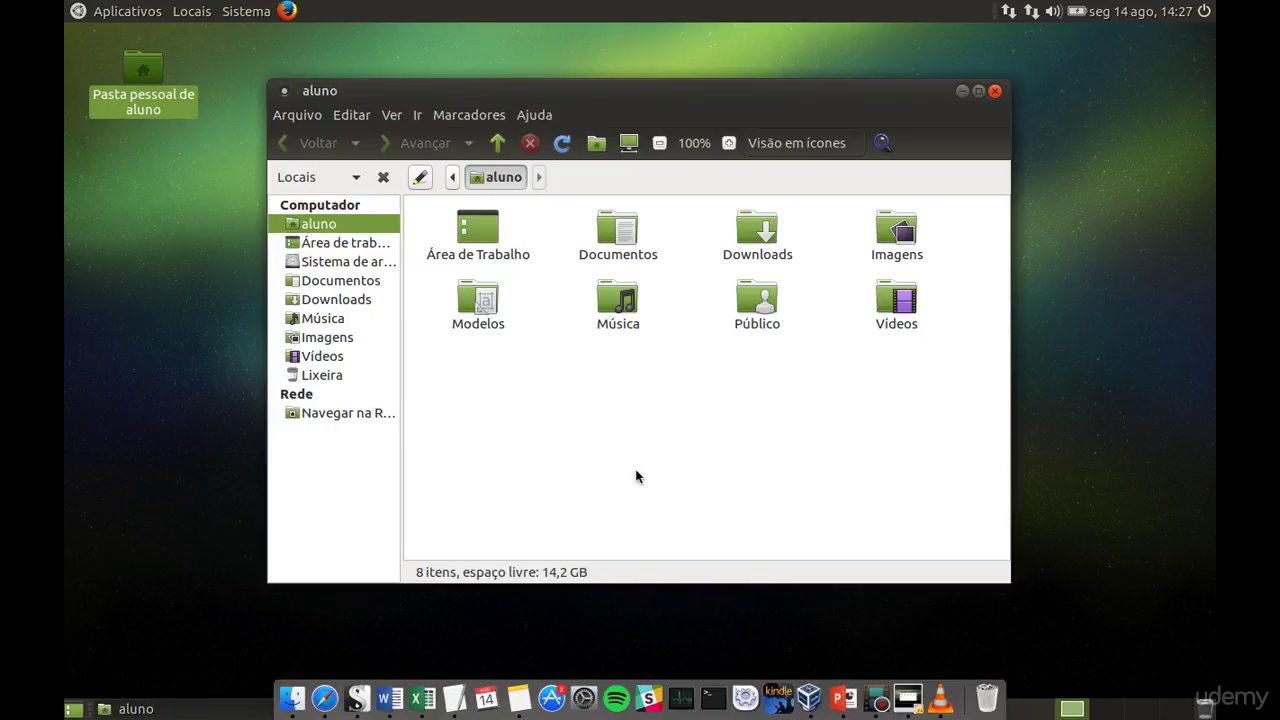
right_click(631, 381)
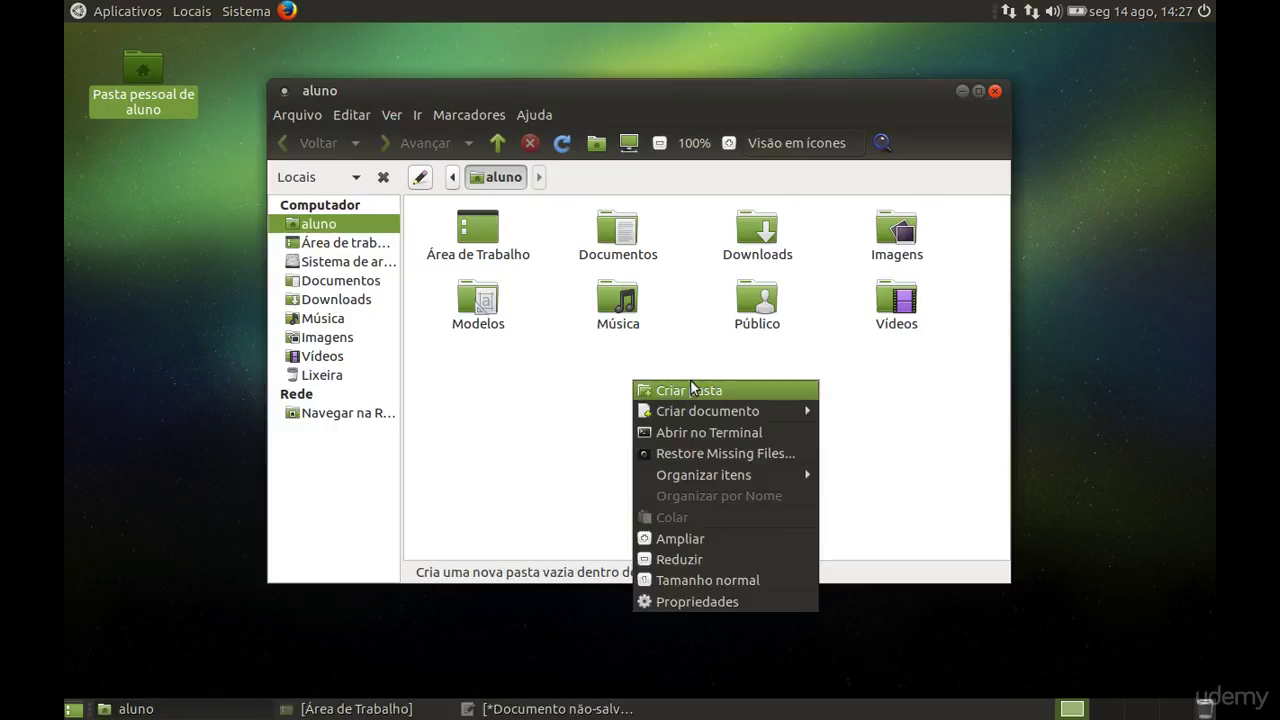
left_click(457, 354)
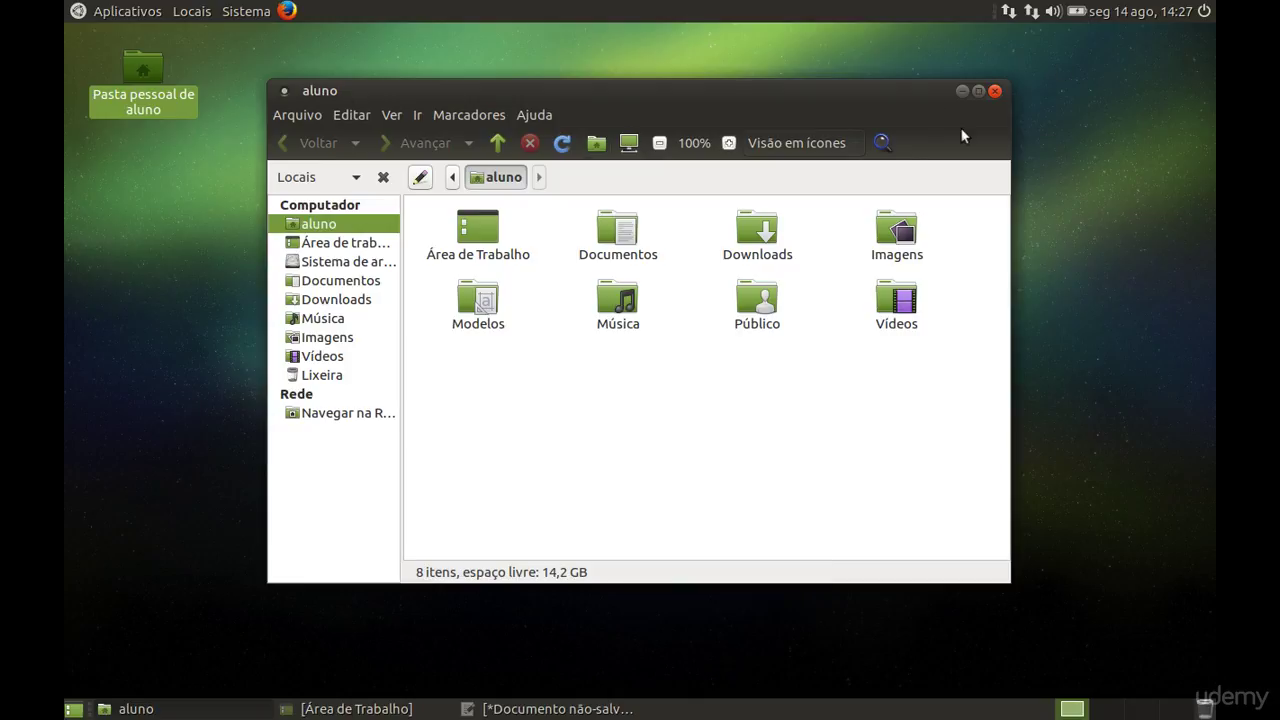
left_click(994, 91)
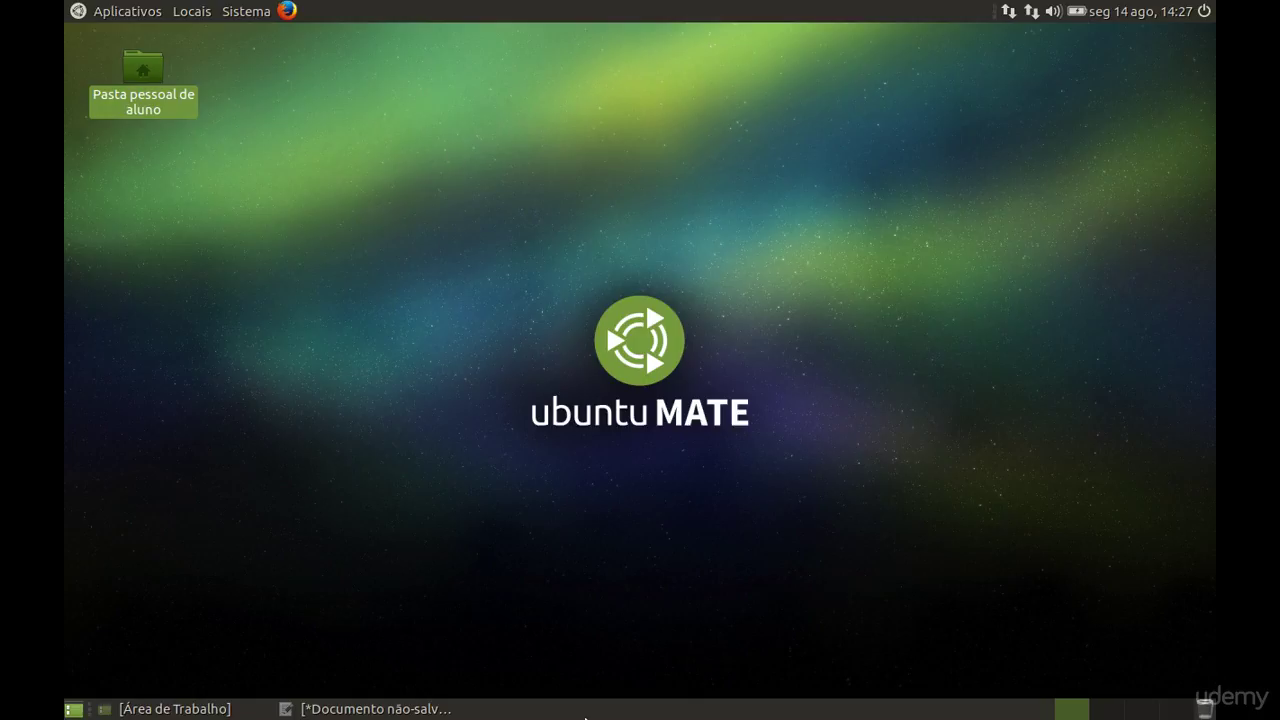
mouse_move(778, 712)
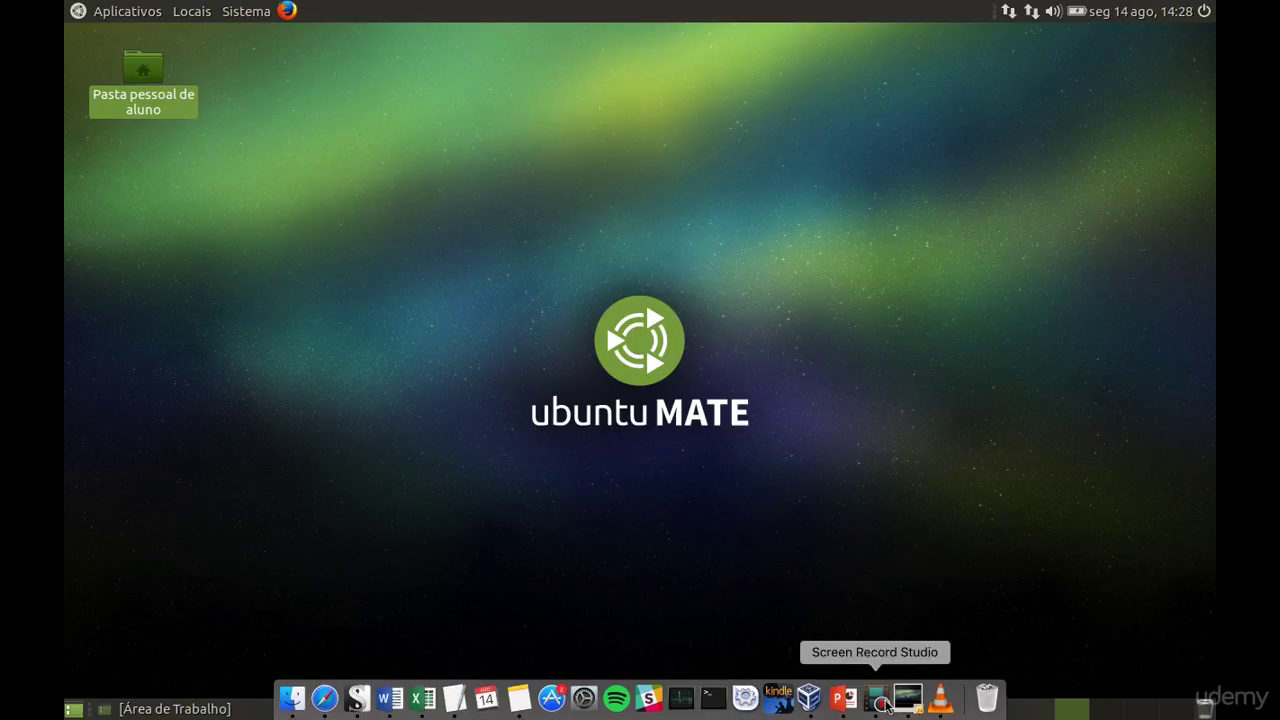